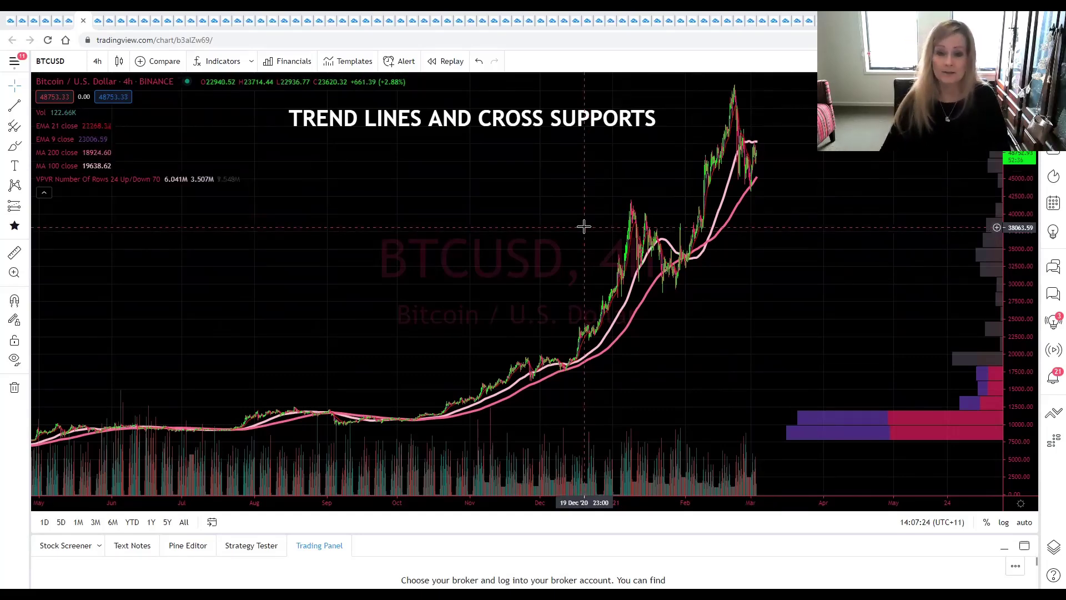
# Draw an ascending trend line from the 11 Dec '20 low at 17173.75, passing beneath the January lows and ending around the start of March '21
pyautogui.moveTo(513, 248)
pyautogui.mouseDown()
pyautogui.moveTo(460, 250)
pyautogui.moveTo(505, 265)
pyautogui.mouseUp()
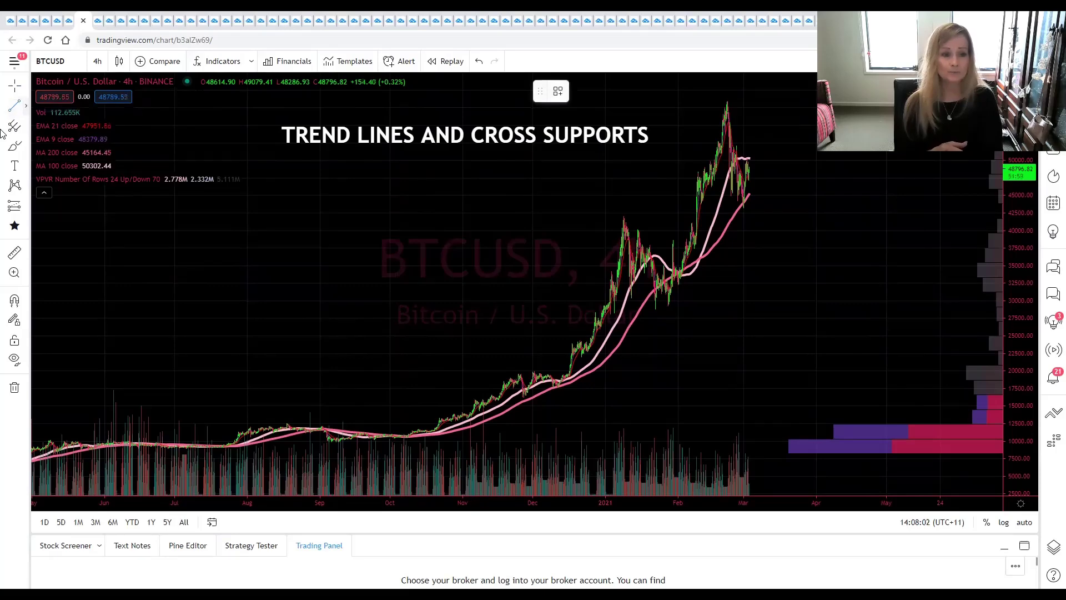
pyautogui.click(25, 105)
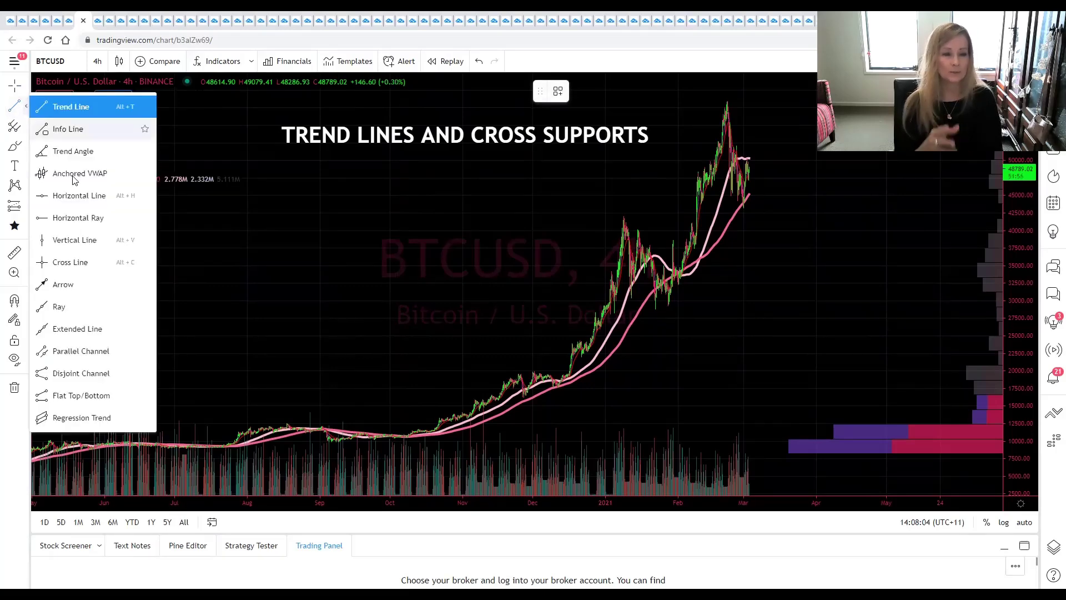
pyautogui.click(185, 148)
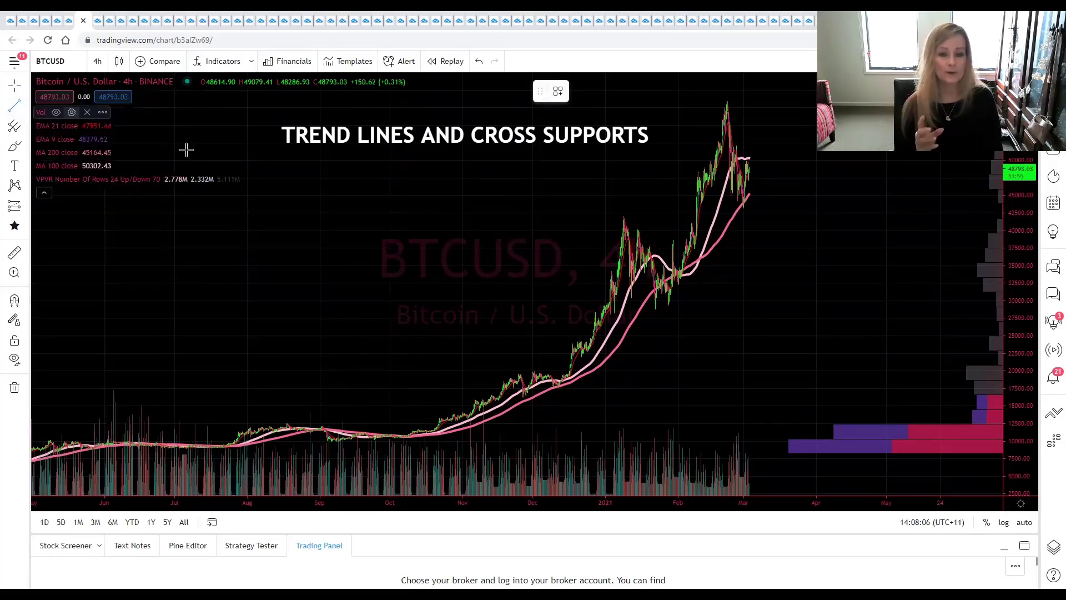
pyautogui.click(557, 390)
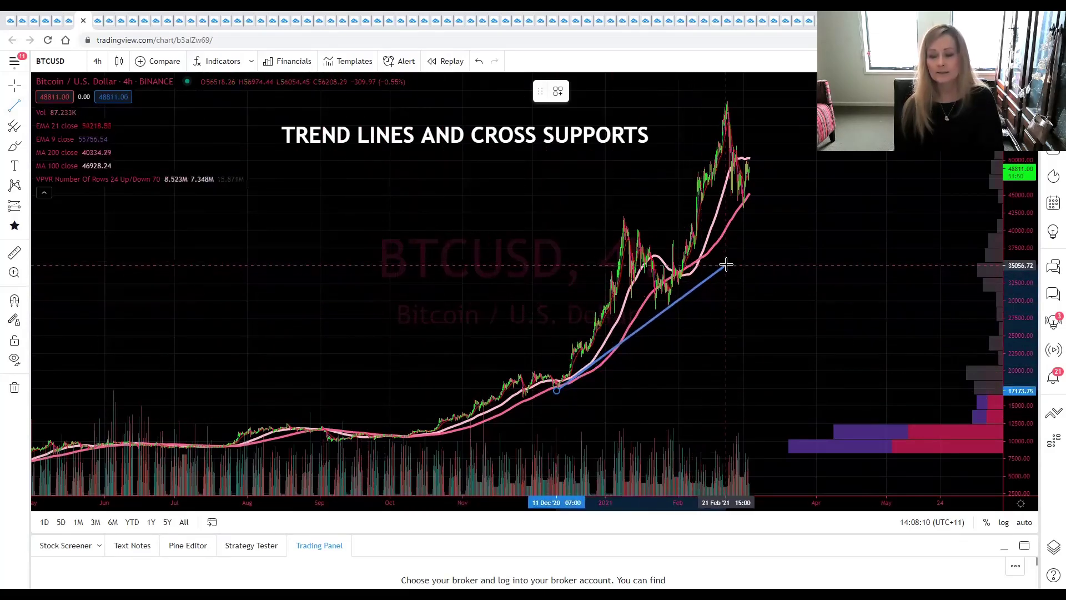
pyautogui.click(743, 253)
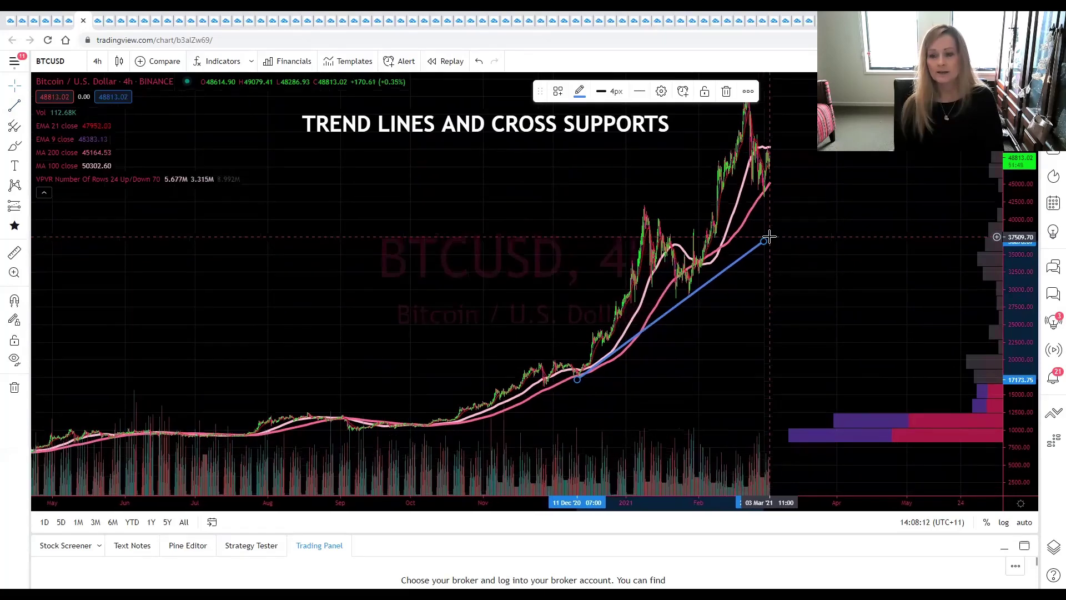
# Reposition both ends of the trend line to run beneath the October to December lows, ending on 26 Mar '21 at about 29359
pyautogui.moveTo(578, 379); pyautogui.dragTo(532, 393)
pyautogui.moveTo(765, 243); pyautogui.dragTo(823, 294)
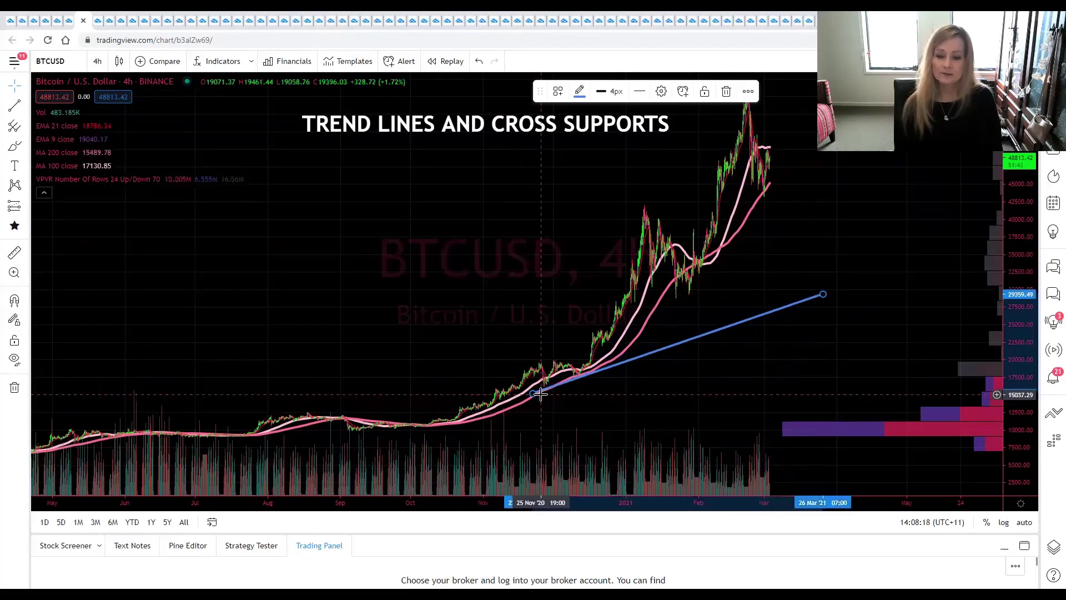
pyautogui.moveTo(531, 397)
pyautogui.mouseDown()
pyautogui.moveTo(396, 441)
pyautogui.moveTo(226, 312)
pyautogui.mouseUp()
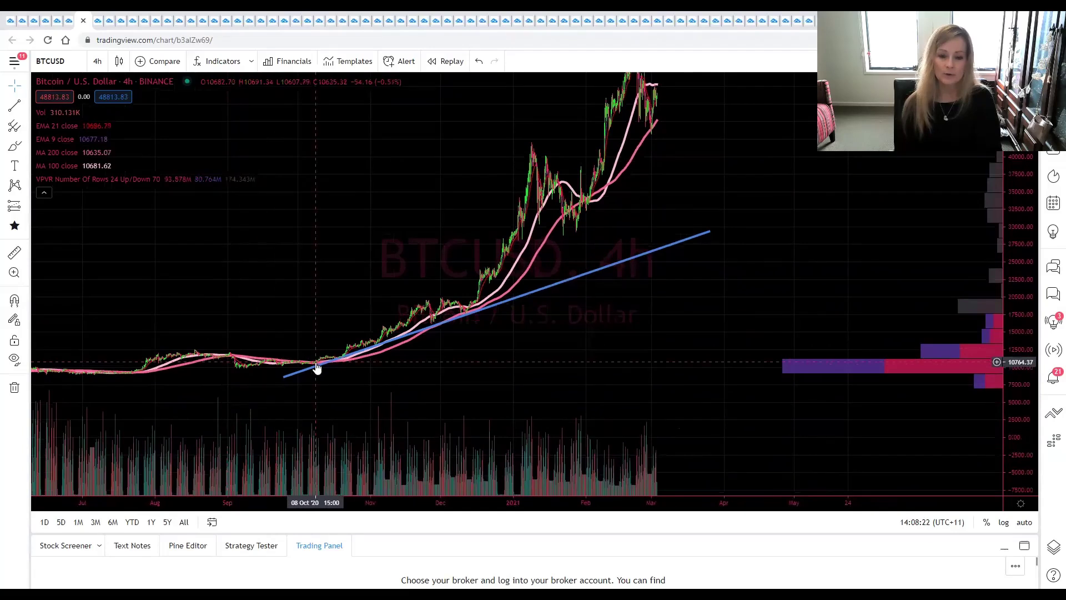
pyautogui.click(355, 355)
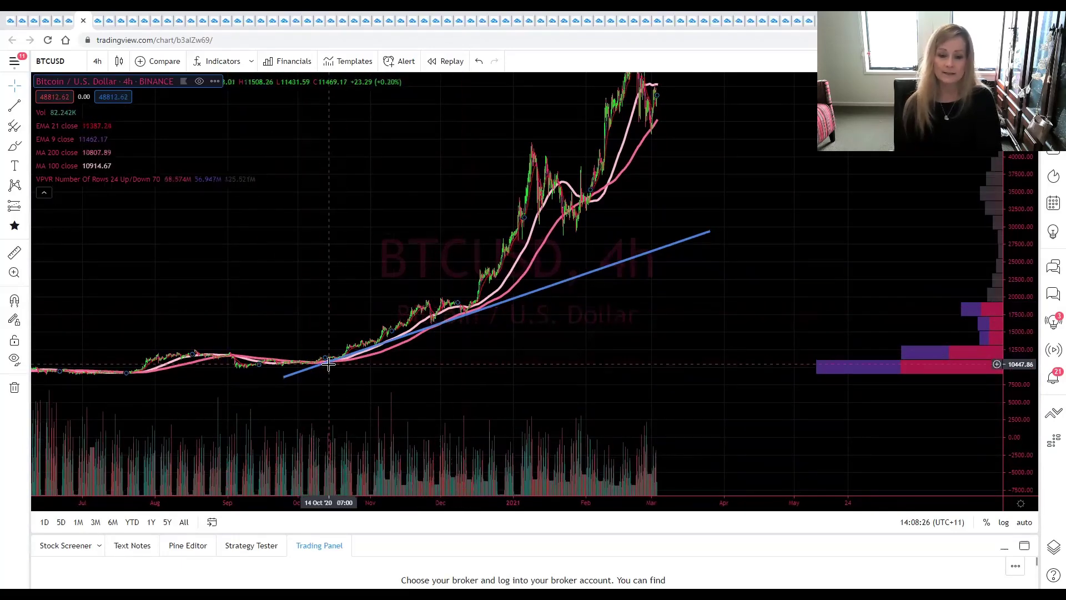
# Place up-arrow icons below the trend line at its touches around 12 Oct, 4 Nov, 27 Nov and 10 Dec '20
pyautogui.click(26, 226)
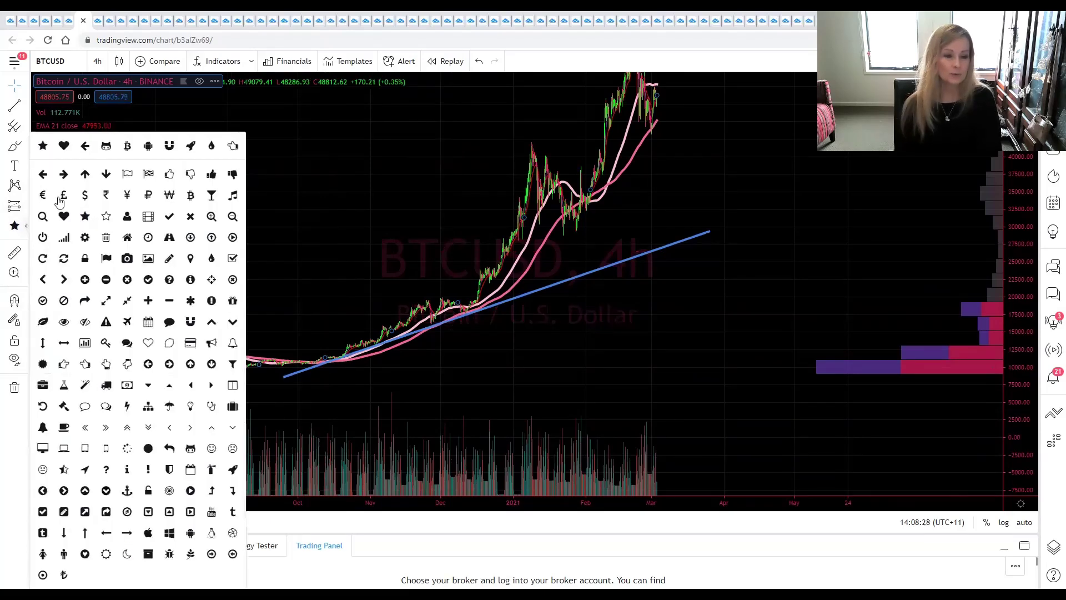
pyautogui.click(85, 174)
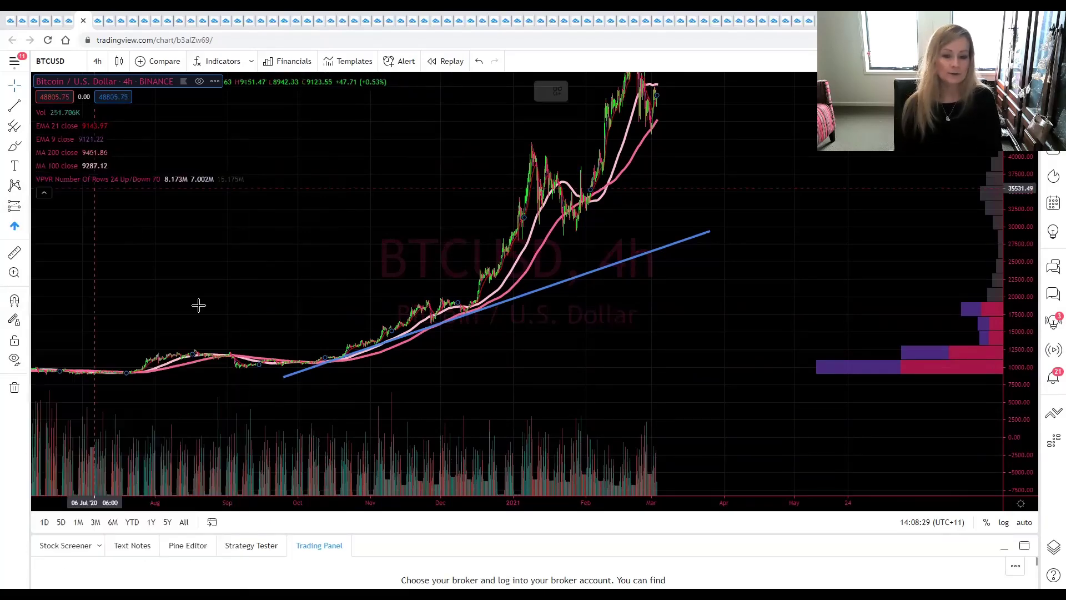
pyautogui.click(329, 389)
pyautogui.moveTo(329, 393); pyautogui.dragTo(325, 377)
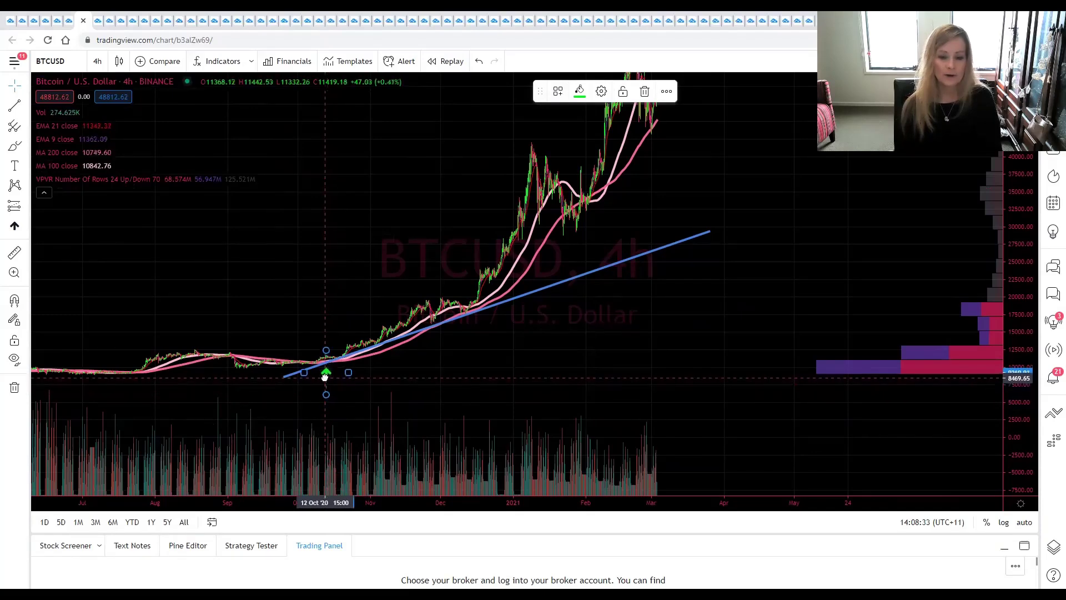
pyautogui.click(15, 227)
pyautogui.click(433, 337)
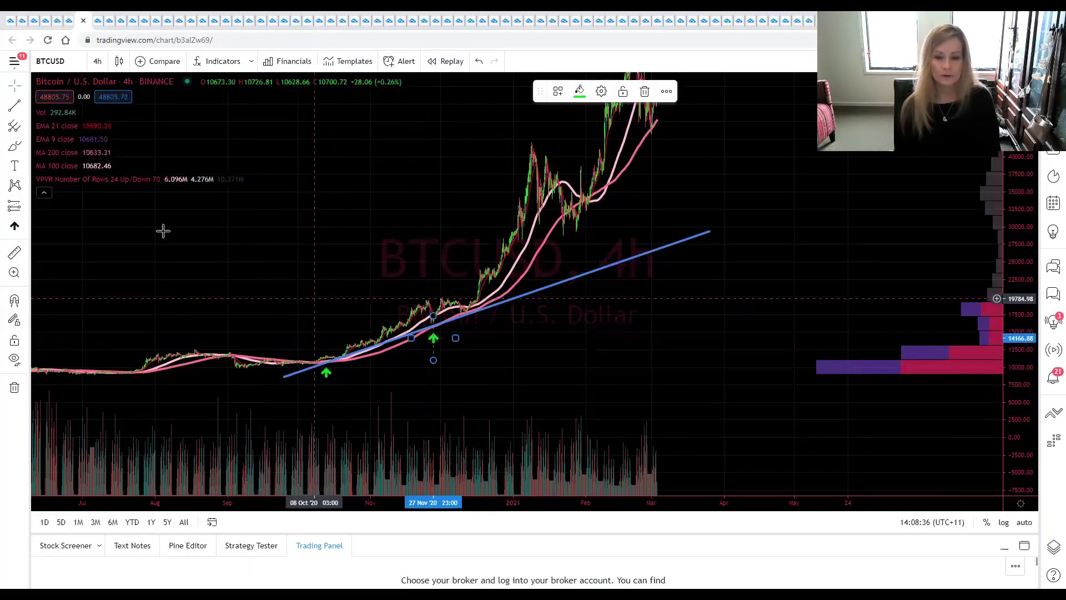
pyautogui.moveTo(433, 337); pyautogui.dragTo(463, 323)
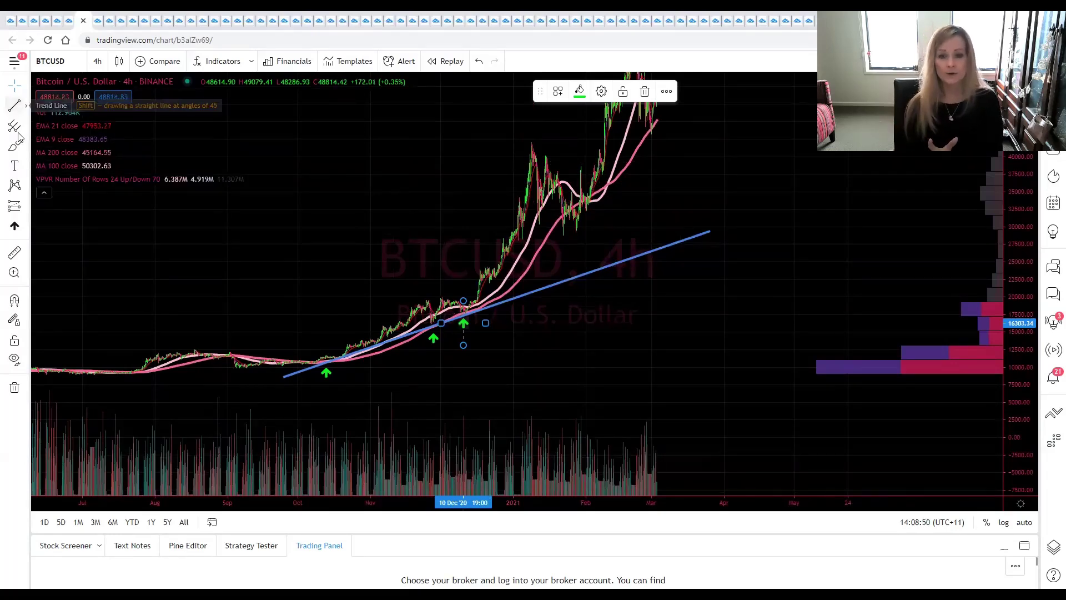
pyautogui.click(14, 105)
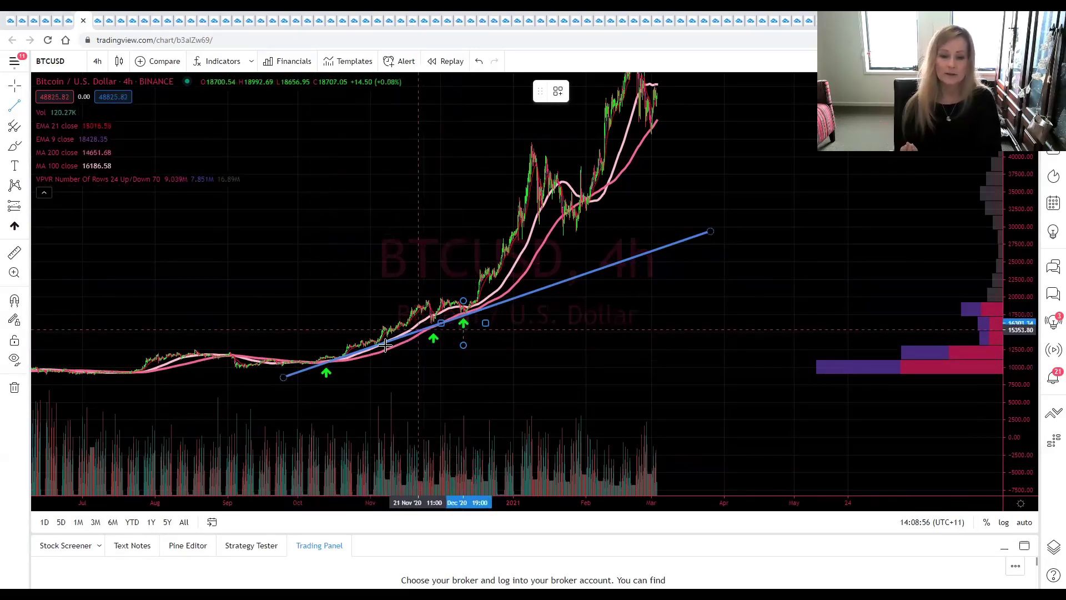
pyautogui.click(15, 225)
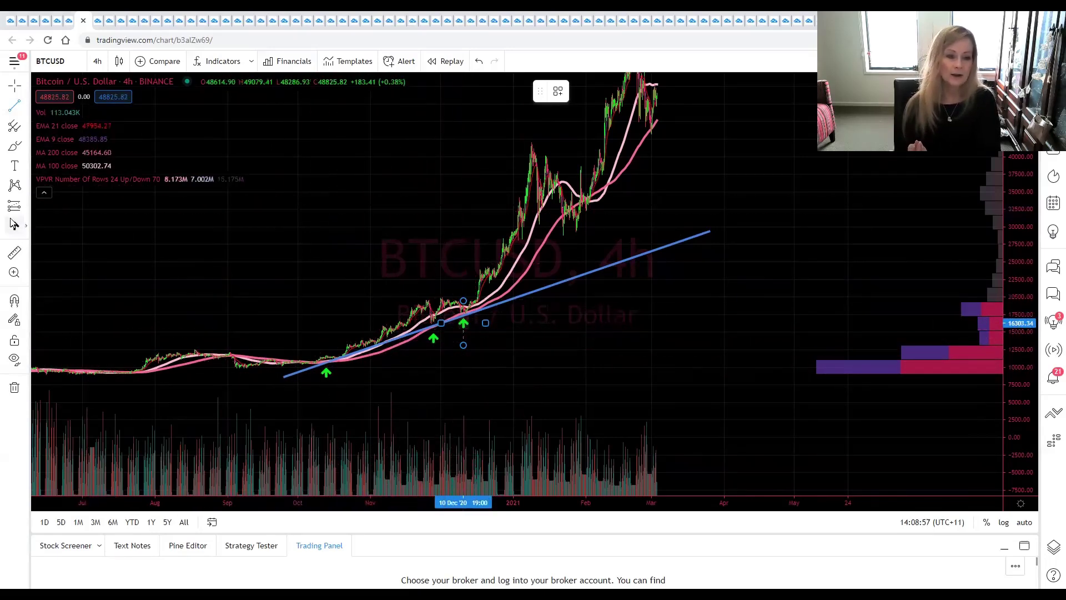
pyautogui.click(379, 350)
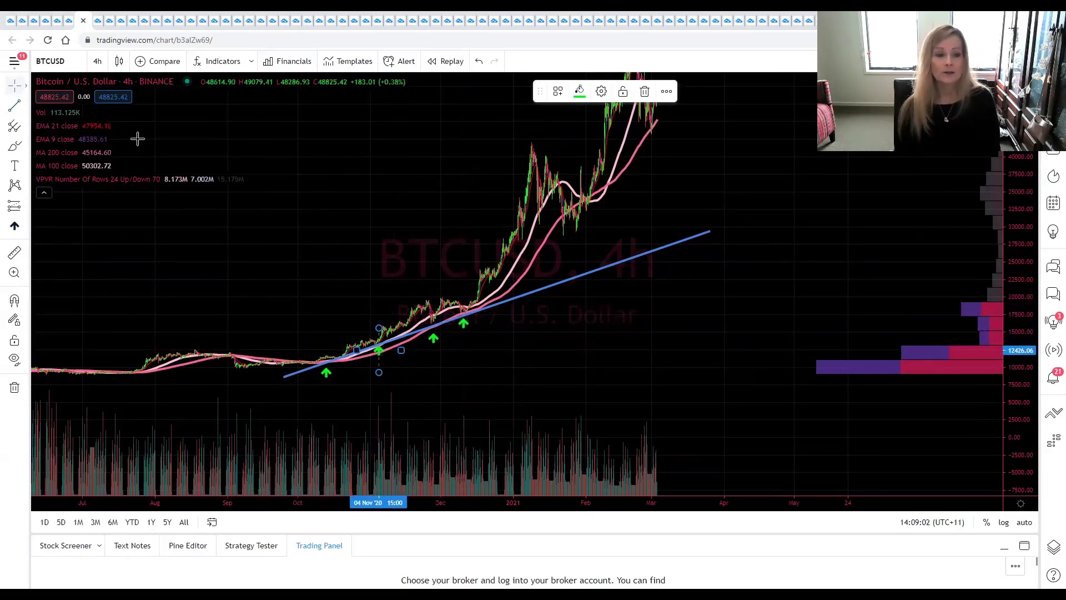
# Draw a second, steeper trend line from the 11 Dec '20 low at 17015.50, beneath the January lows, to 23 Mar '21
pyautogui.hotkey('alt', 't')
pyautogui.click(464, 320)
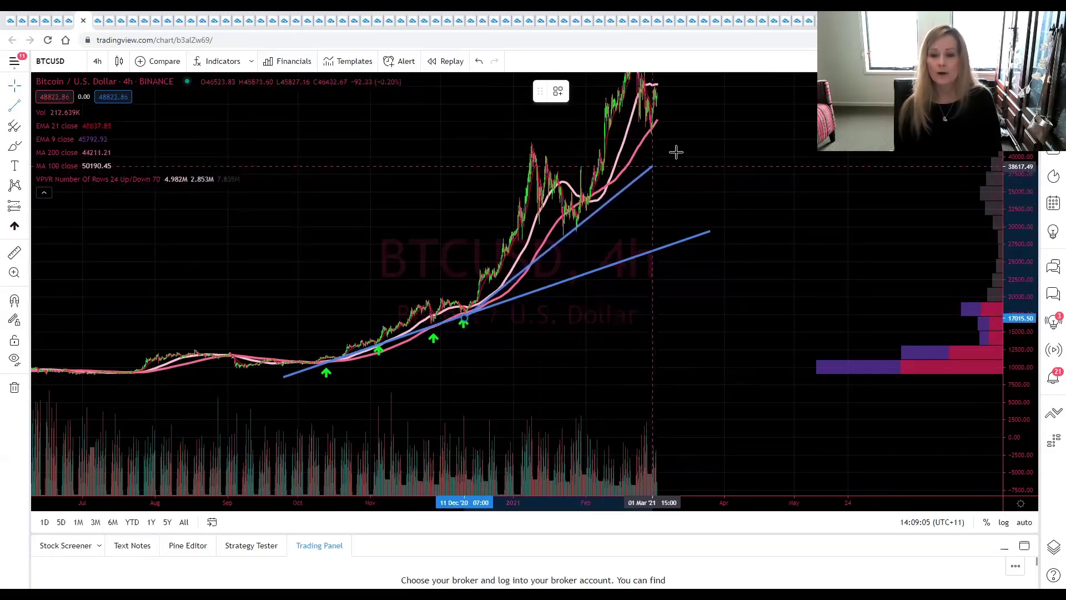
pyautogui.click(704, 129)
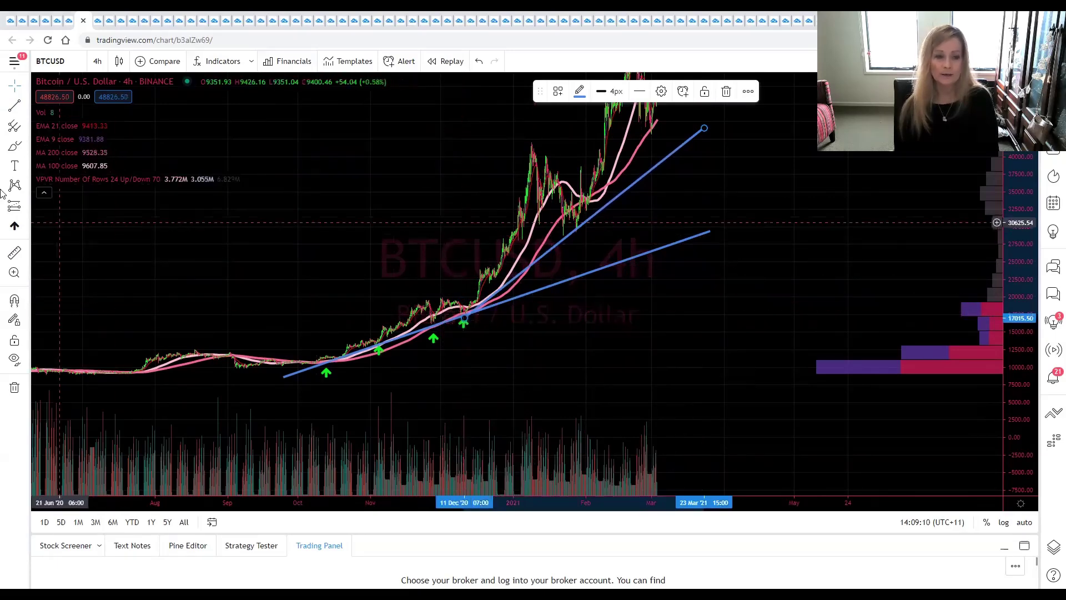
# Mark the second trend line's touches with up-arrow icons at 11 Dec '20, 22 Jan '21 and about 29 Jan '21
pyautogui.click(14, 226)
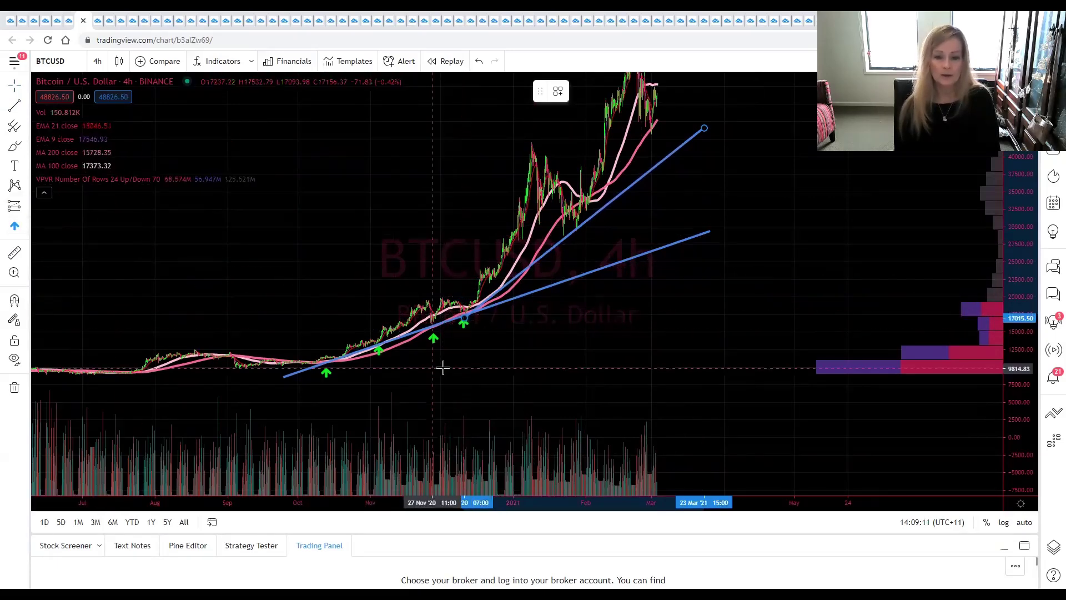
pyautogui.click(464, 339)
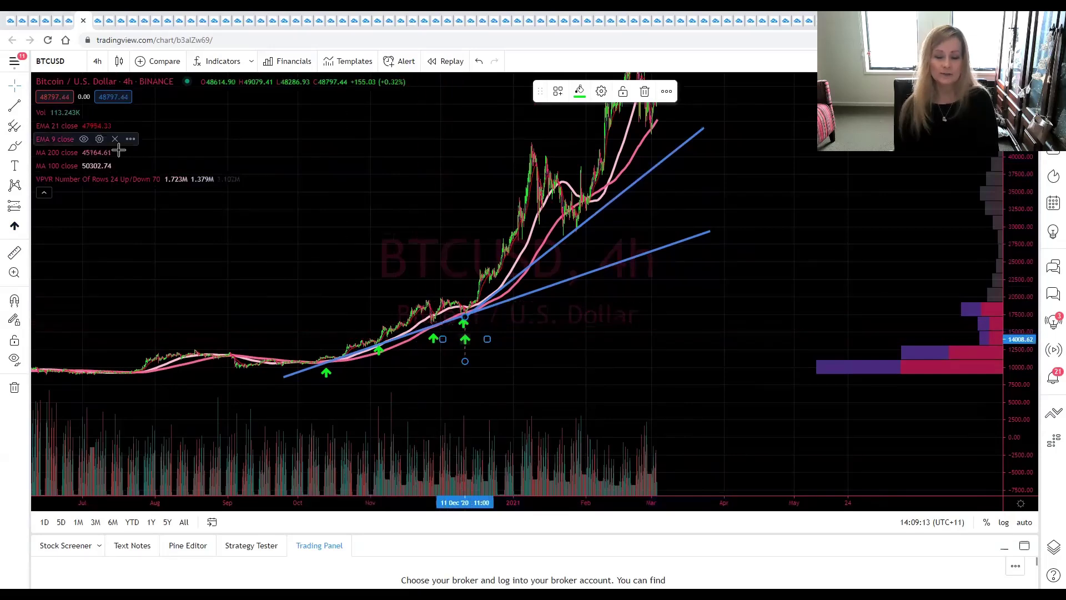
pyautogui.click(15, 227)
pyautogui.click(564, 247)
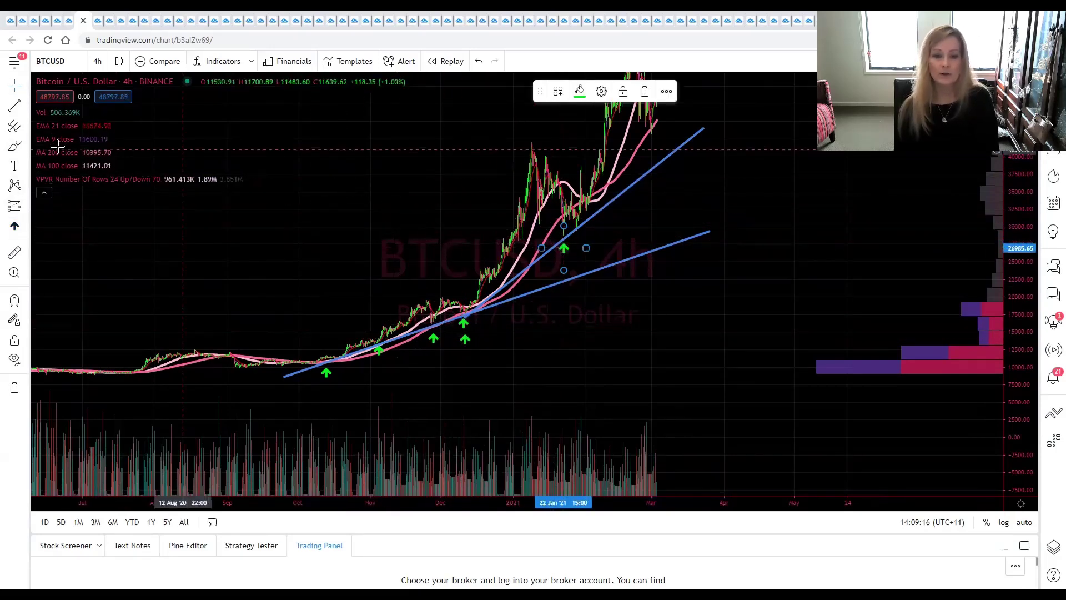
pyautogui.click(14, 226)
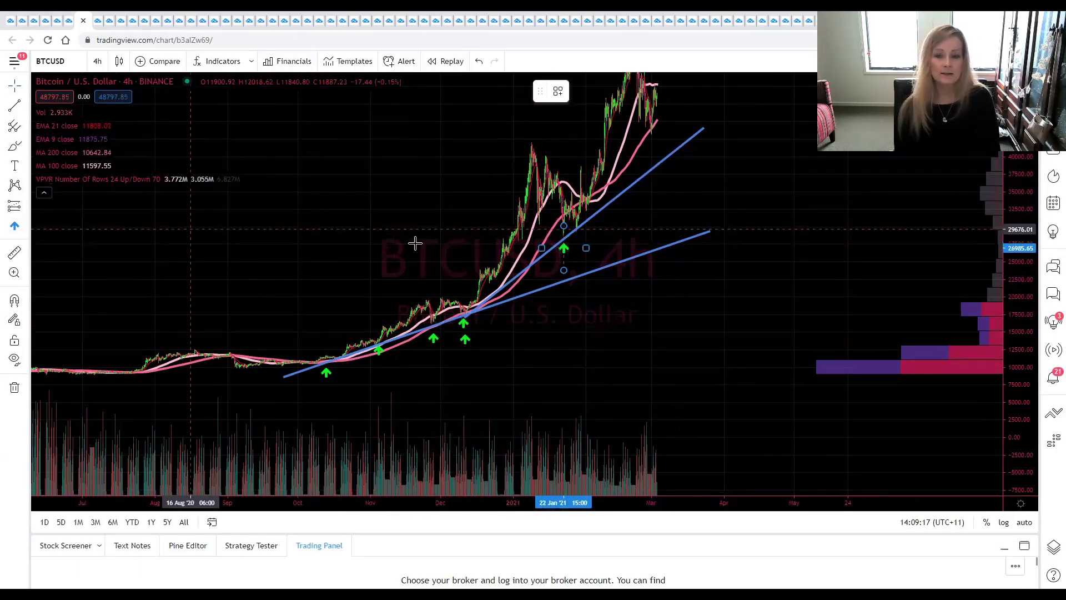
pyautogui.click(579, 238)
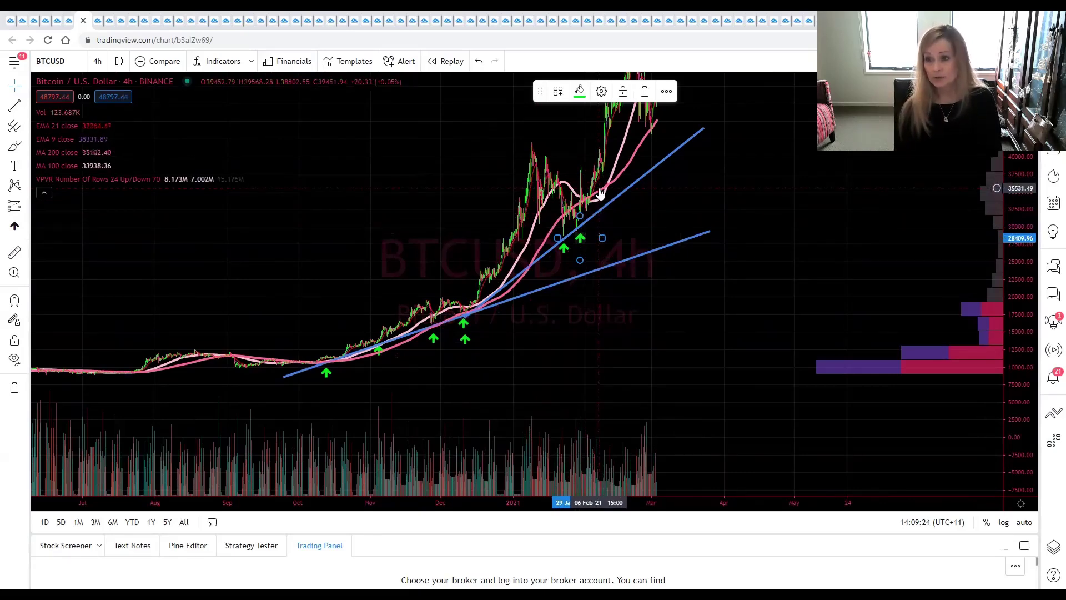
# Draw a third, still steeper trend line from the late January low at 29596.88, beneath the latest price lows, to 25 Mar '21
pyautogui.click(567, 139)
pyautogui.moveTo(566, 138)
pyautogui.mouseDown()
pyautogui.moveTo(519, 178)
pyautogui.moveTo(544, 191)
pyautogui.mouseUp()
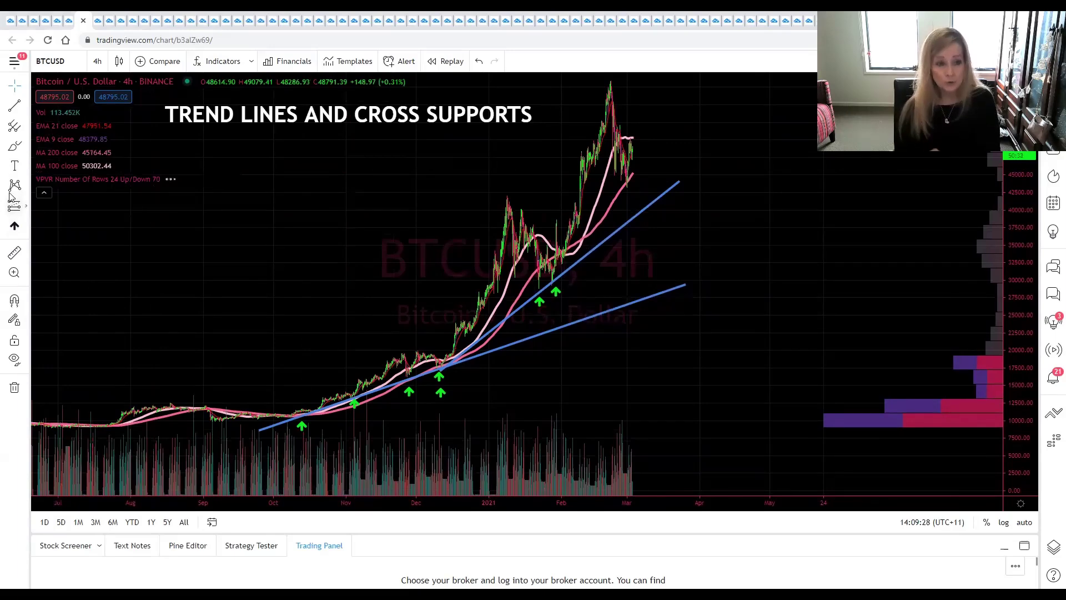
pyautogui.click(14, 126)
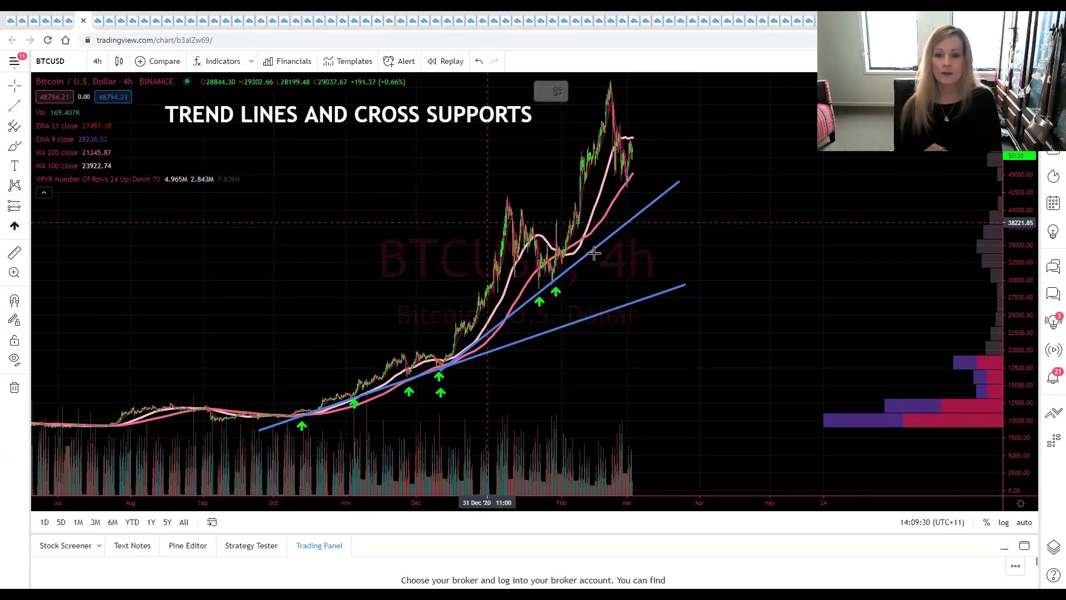
pyautogui.click(551, 282)
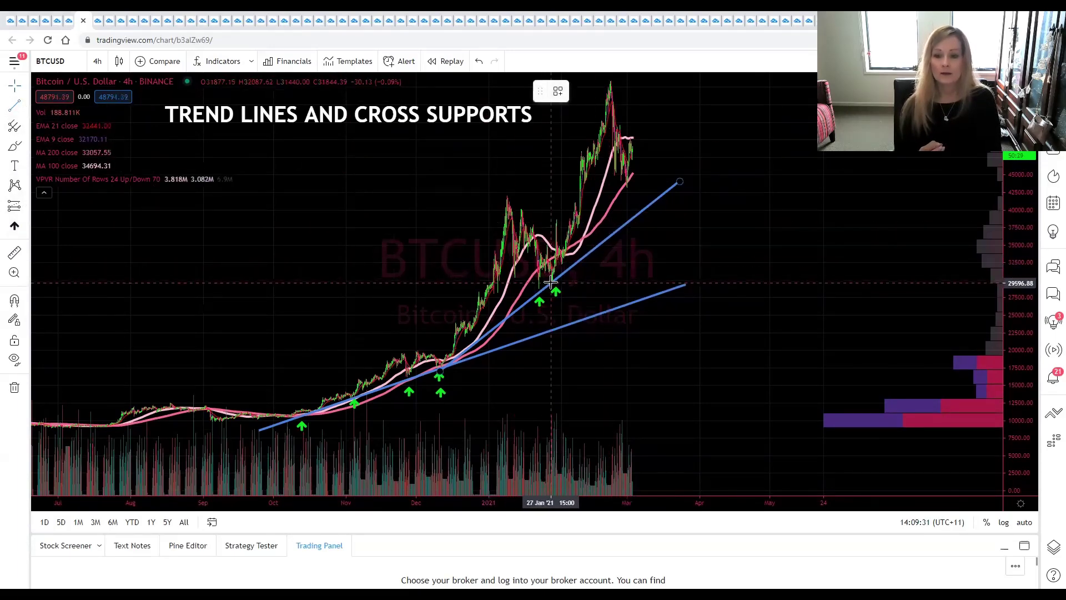
pyautogui.click(683, 125)
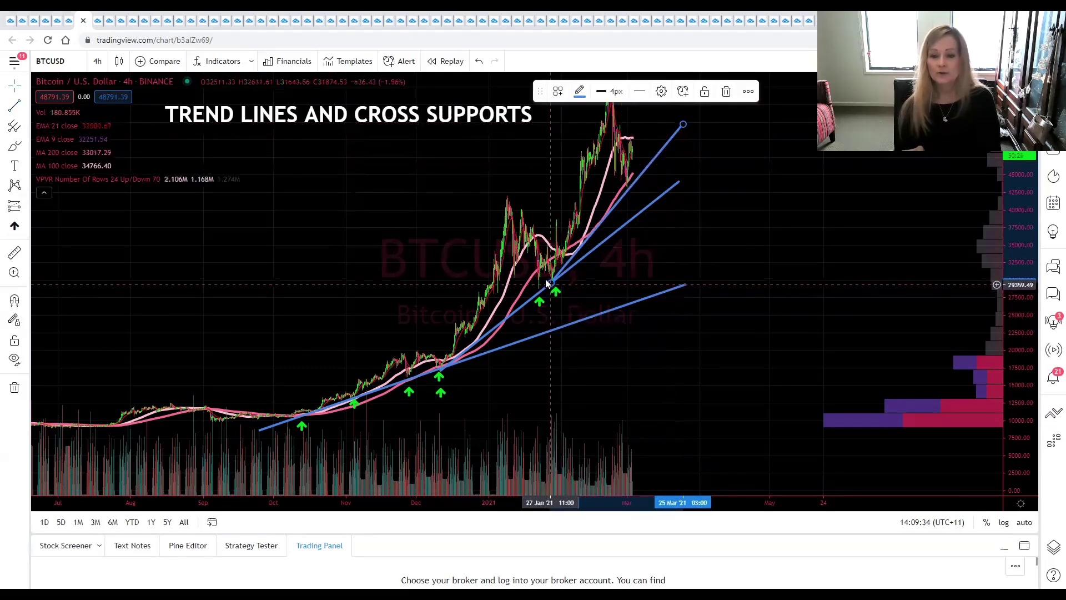
# Place up-arrow icons along the third trend line at 29 Jan, early February, early March and 9 Mar '21
pyautogui.click(287, 260)
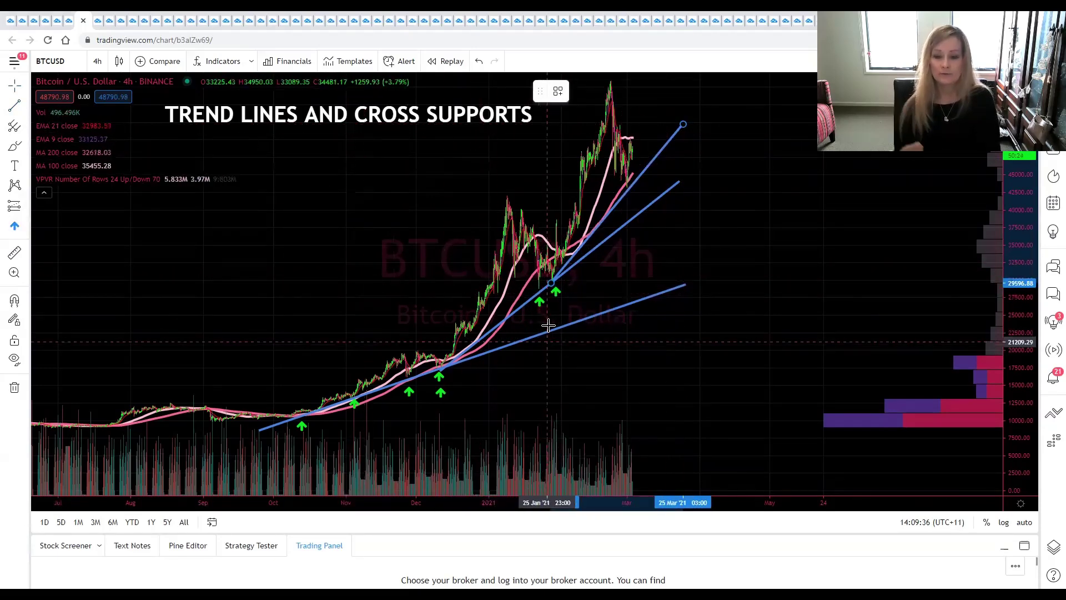
pyautogui.click(556, 305)
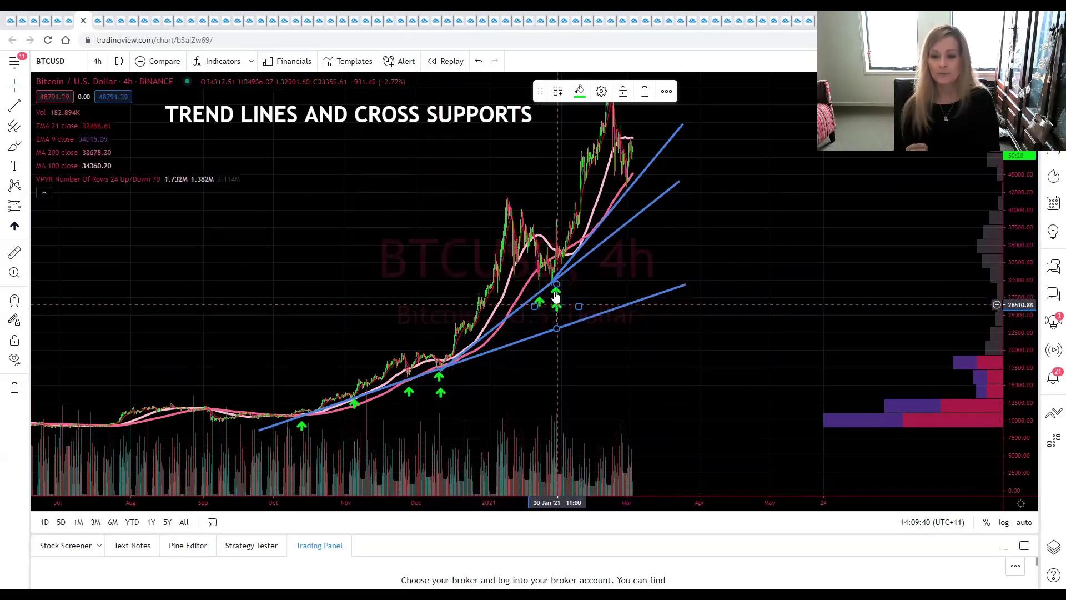
pyautogui.click(16, 225)
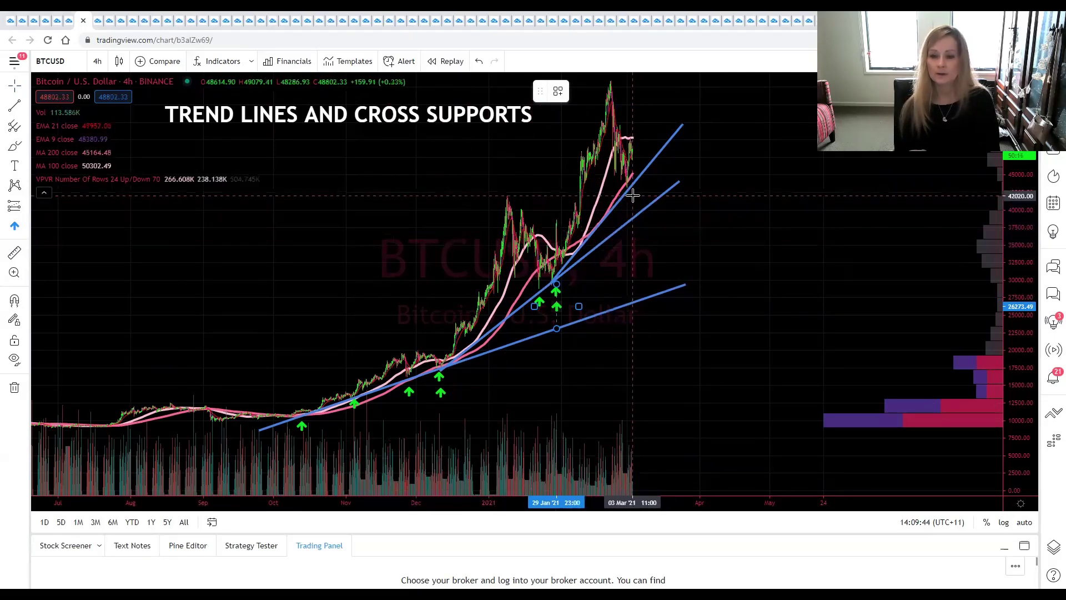
pyautogui.click(567, 272)
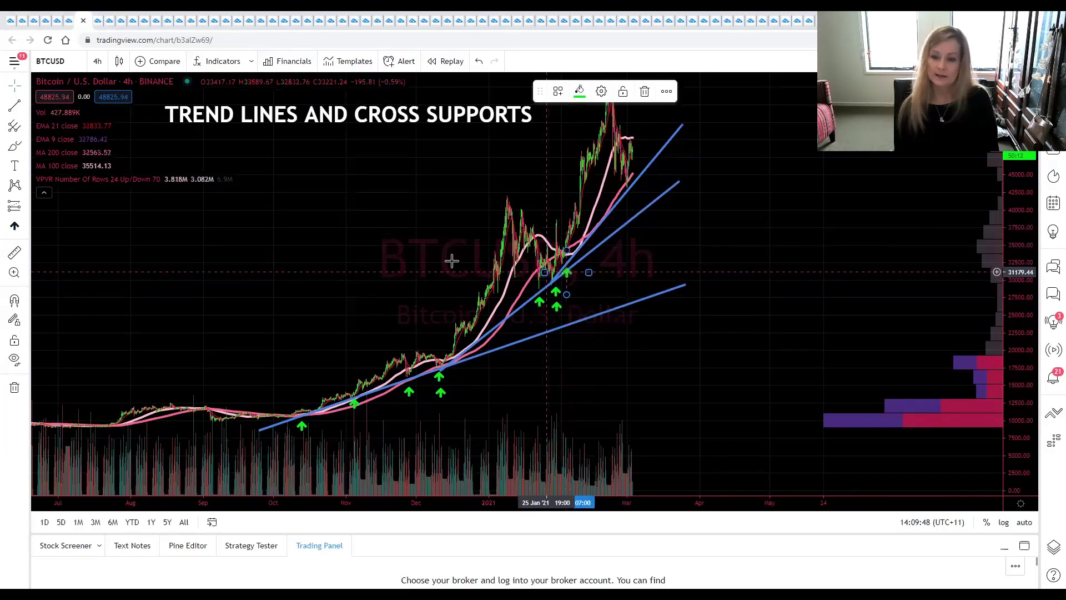
pyautogui.click(16, 226)
pyautogui.click(631, 196)
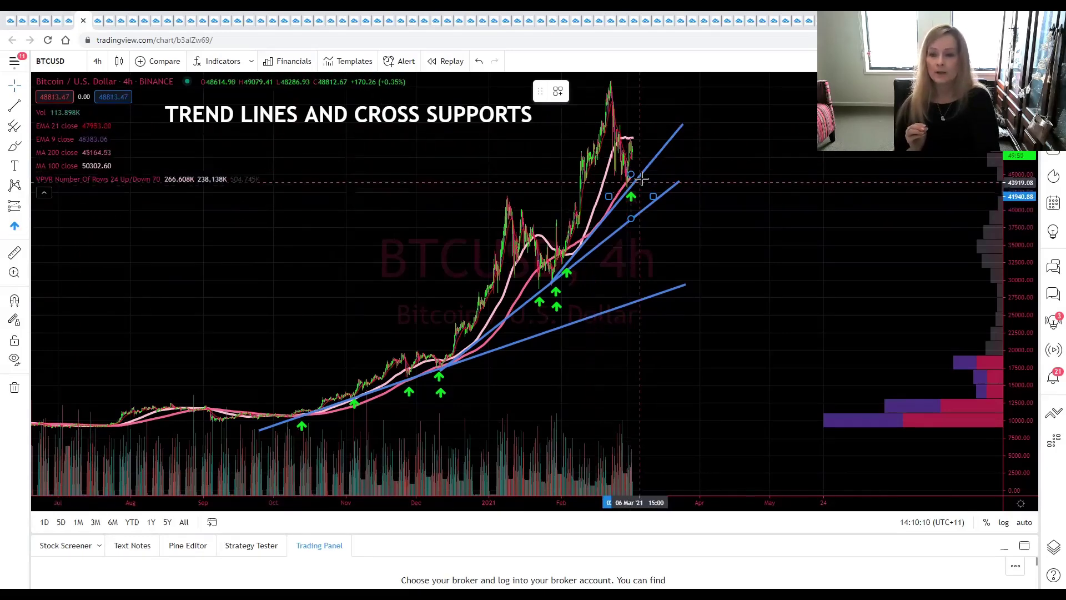
pyautogui.click(646, 175)
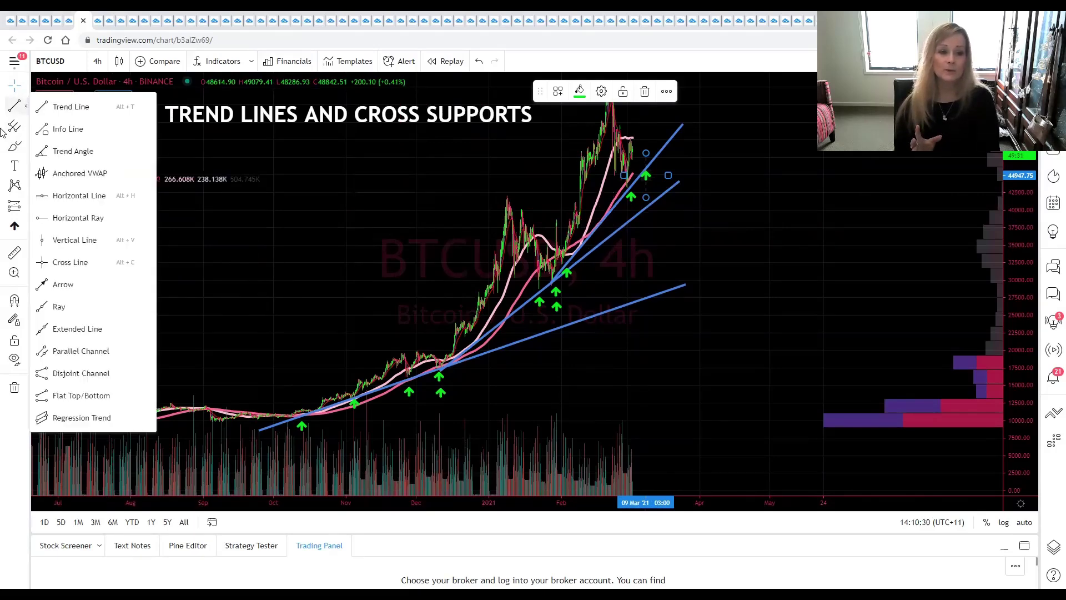
# Draw a descending trend line across the rising ones, from 27 Dec '20 at 43365.18 to 6 Mar '21 at 33157.65
pyautogui.click(26, 105)
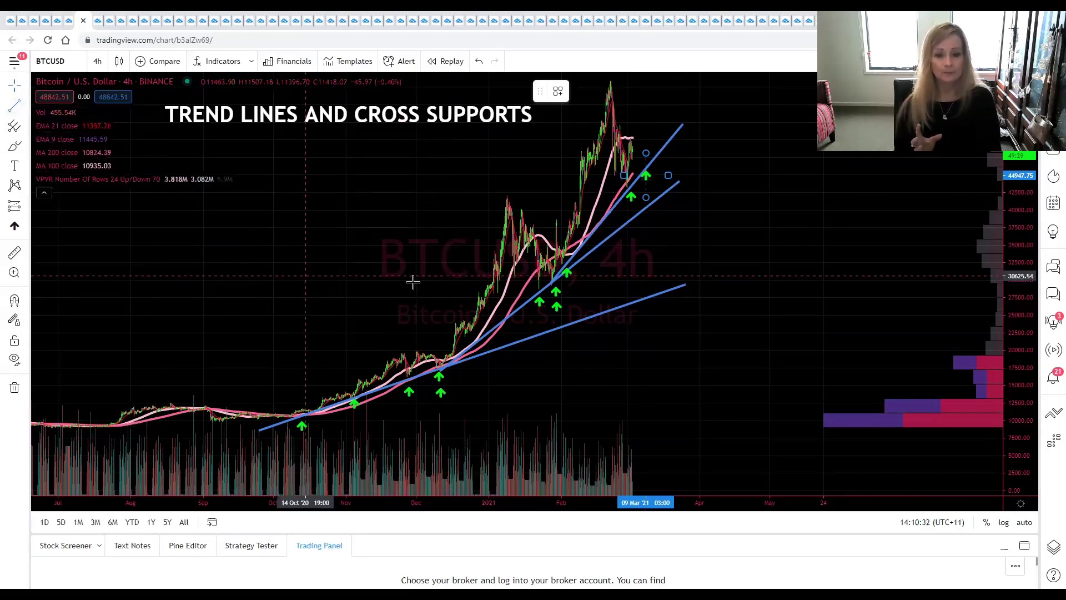
pyautogui.click(478, 186)
pyautogui.click(640, 257)
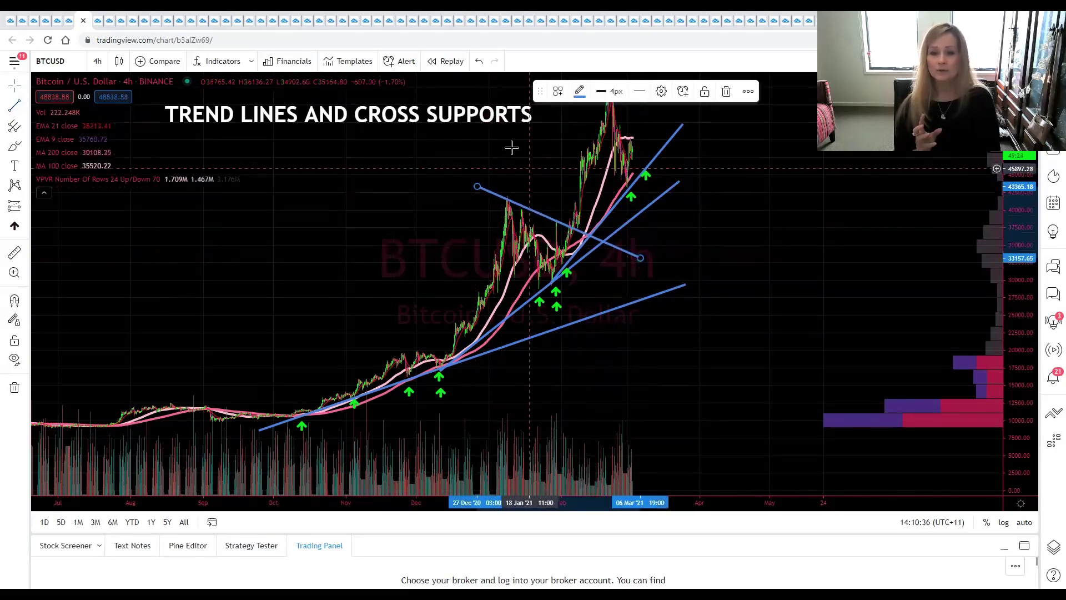
# Colour the descending trend line red and mark its first touch at 8 Jan '21 with a red down-arrow icon
pyautogui.click(579, 93)
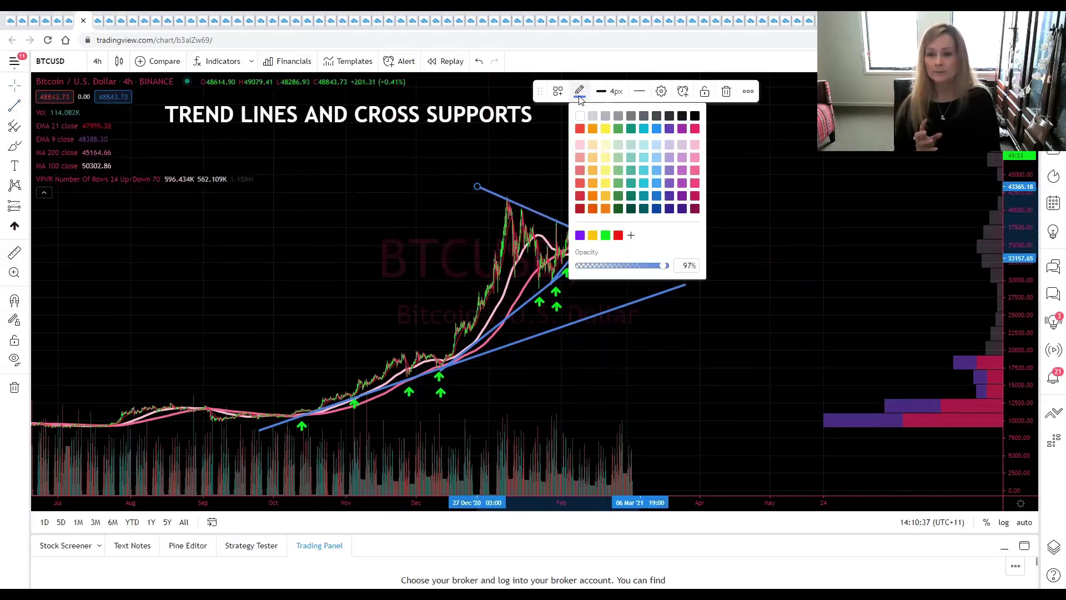
pyautogui.click(618, 236)
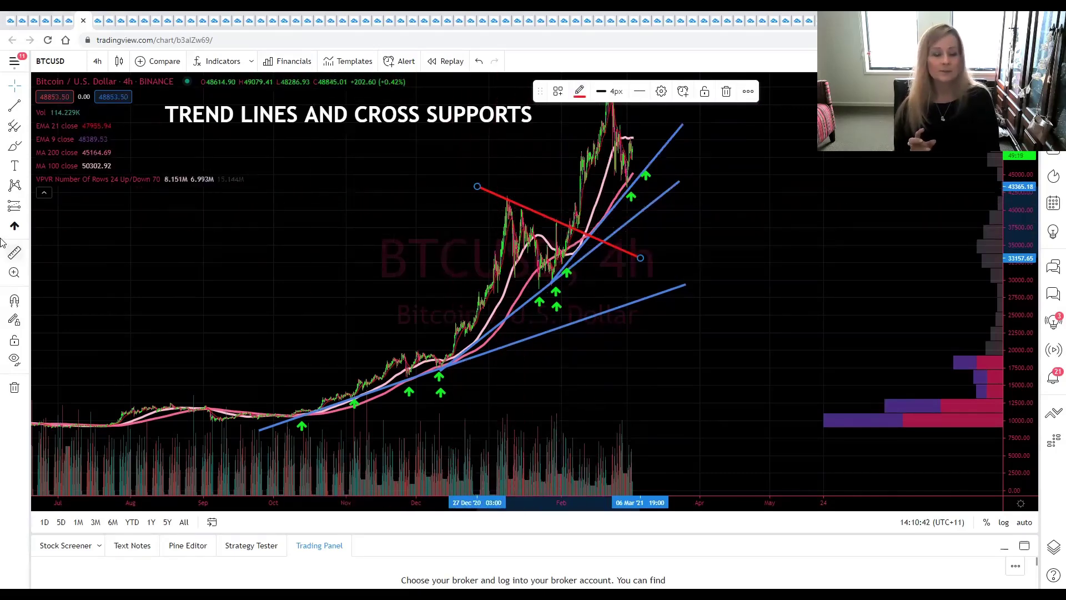
pyautogui.click(26, 226)
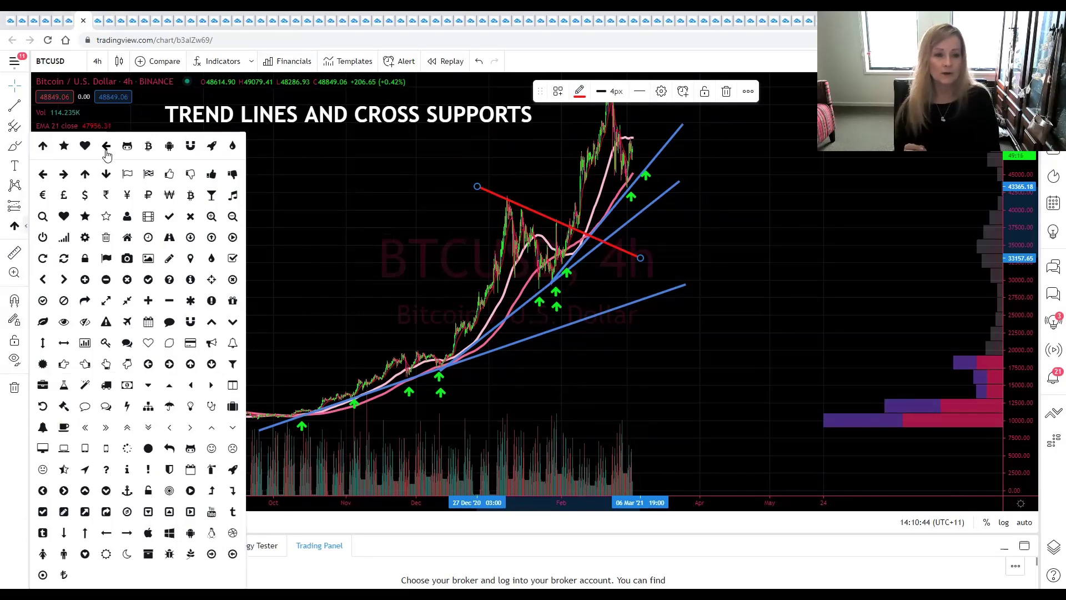
pyautogui.click(107, 176)
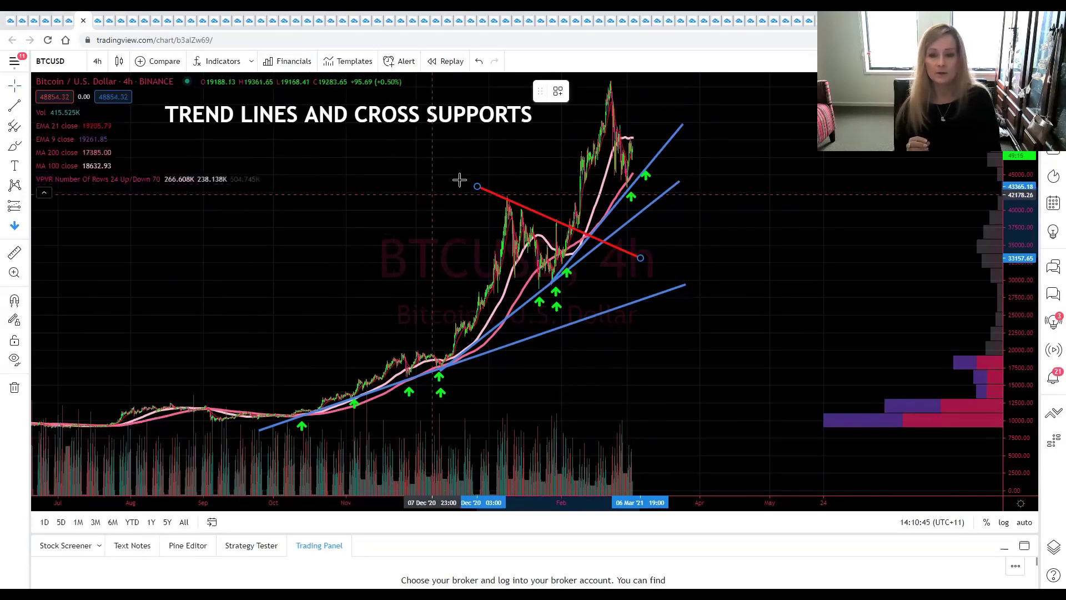
pyautogui.click(506, 181)
pyautogui.click(579, 91)
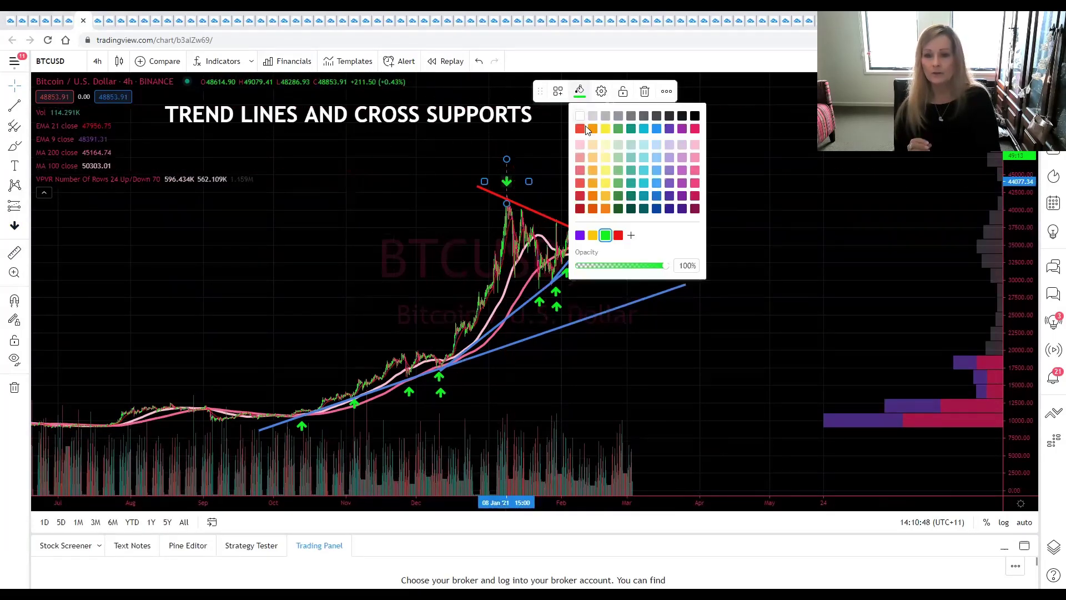
pyautogui.click(618, 236)
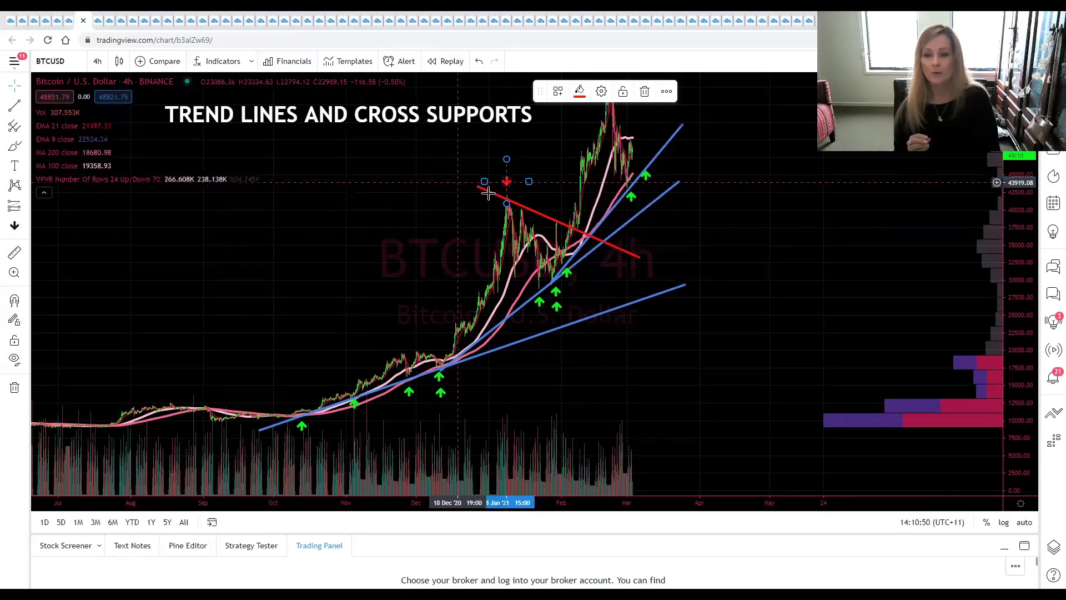
# Place two more red down-arrow icons above the red trend line at 15 Jan and 28 Jan '21
pyautogui.click(15, 226)
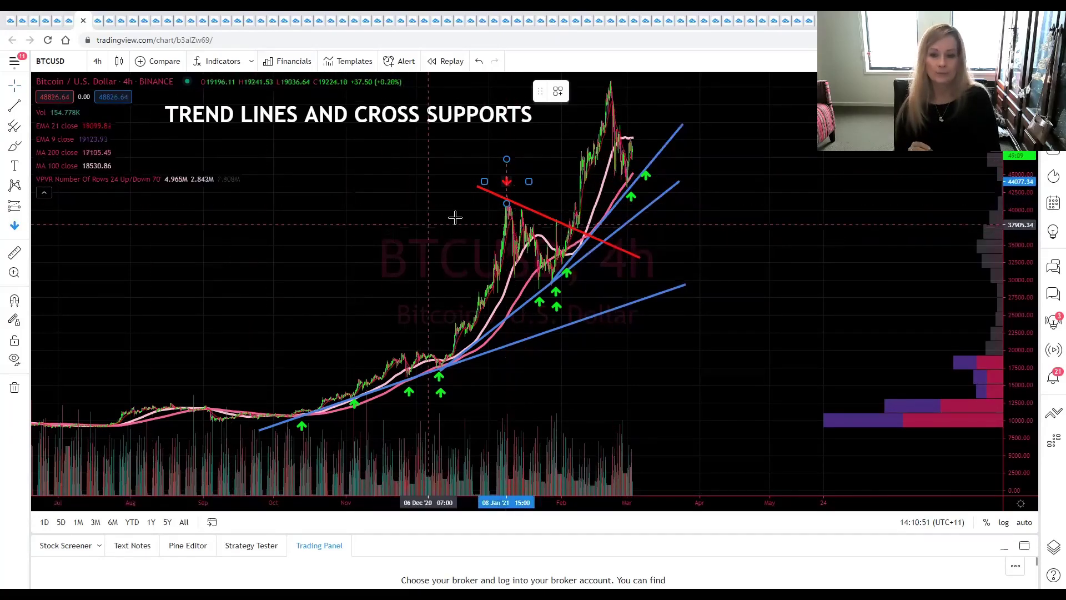
pyautogui.click(524, 196)
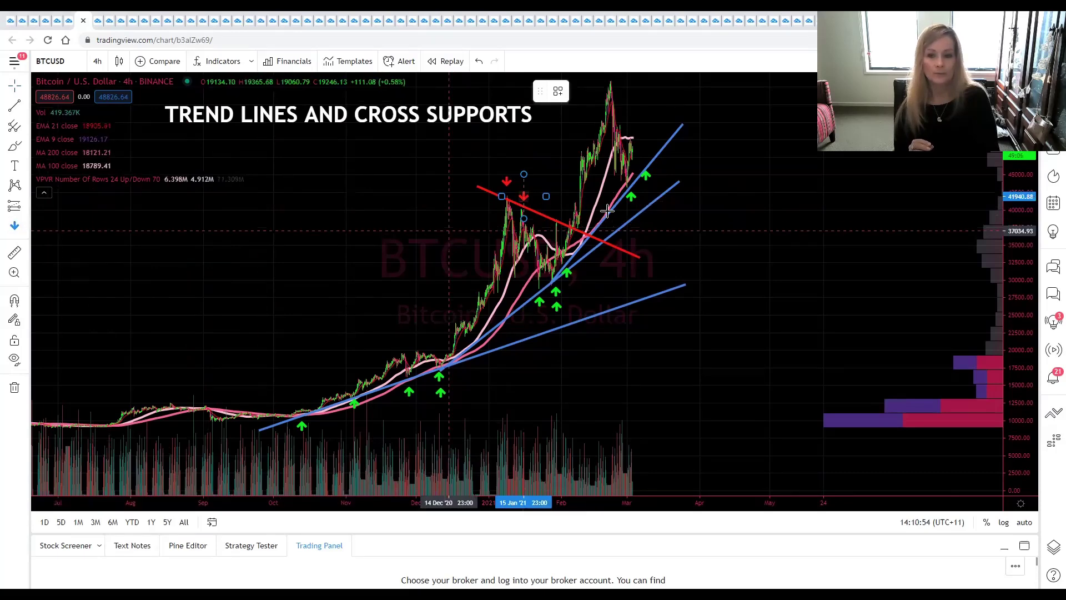
pyautogui.click(553, 209)
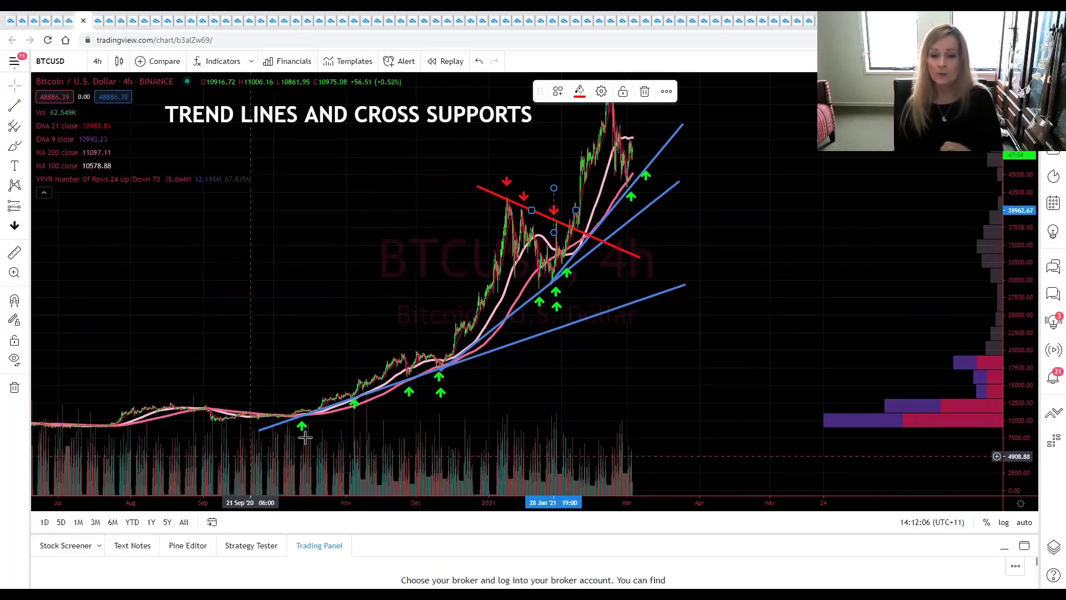
# Try out a red descending trend line across the latest price drop, from 11 Feb '21 to 2 Apr '21 at 44393.85, and delete it
pyautogui.moveTo(683, 236); pyautogui.dragTo(658, 283)
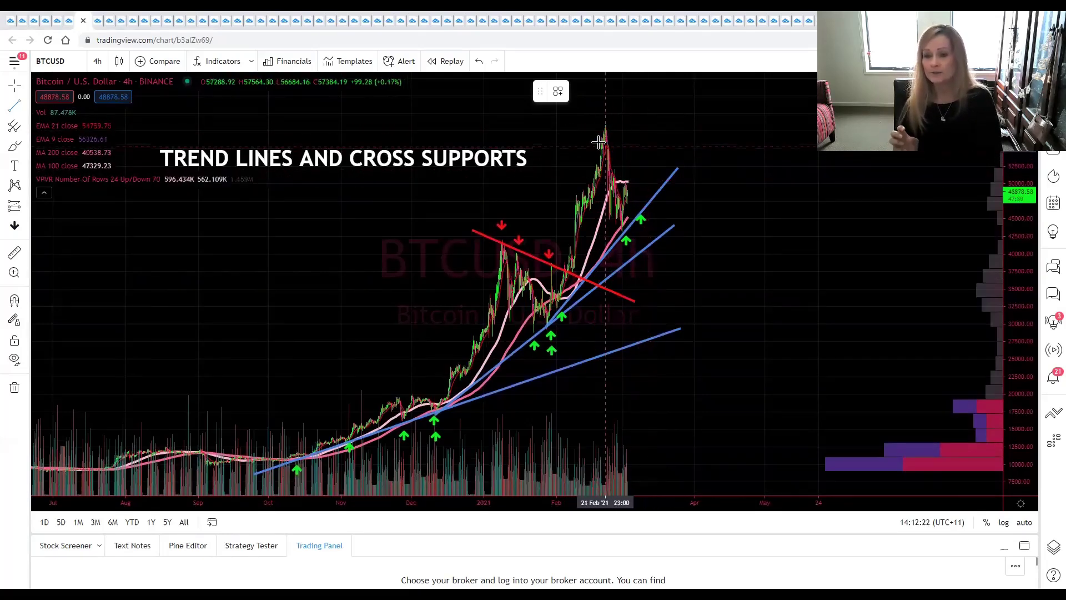
pyautogui.click(598, 124)
pyautogui.click(711, 166)
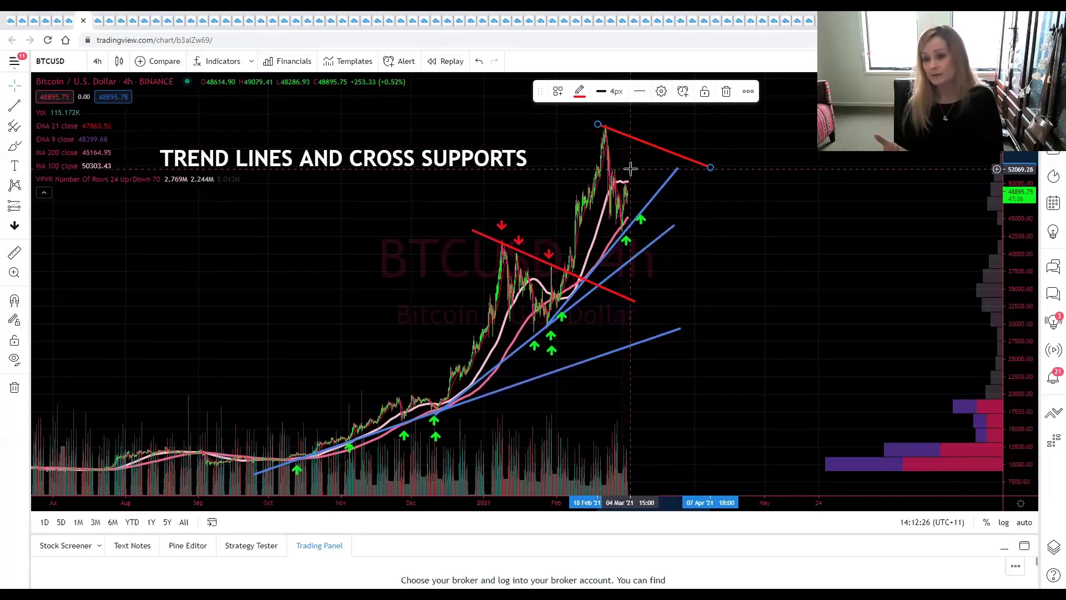
pyautogui.moveTo(638, 143); pyautogui.dragTo(626, 184)
pyautogui.moveTo(751, 235); pyautogui.dragTo(734, 207)
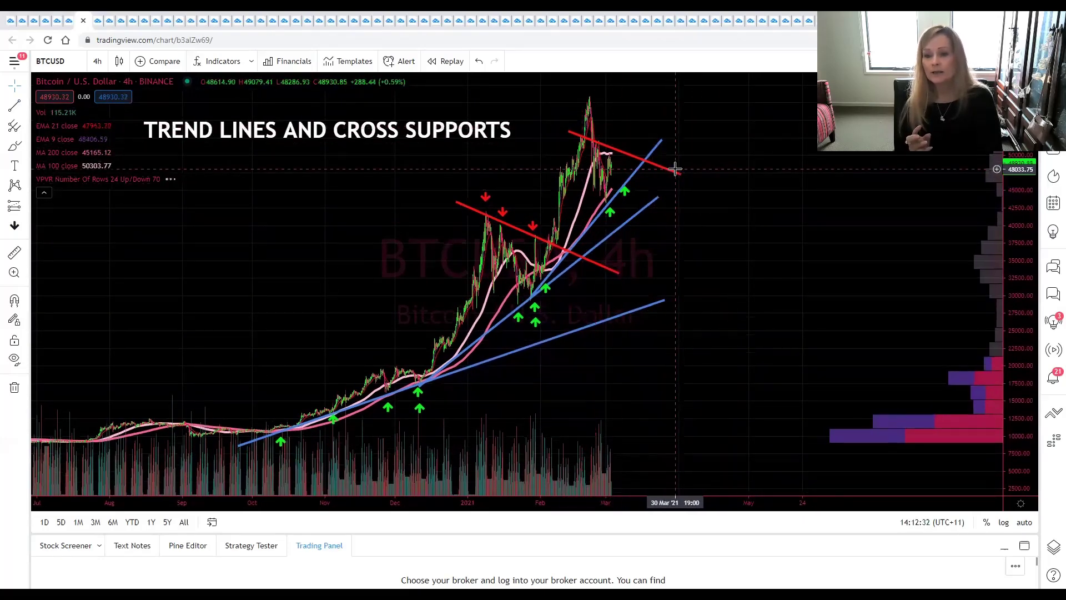
pyautogui.moveTo(681, 176); pyautogui.dragTo(683, 194)
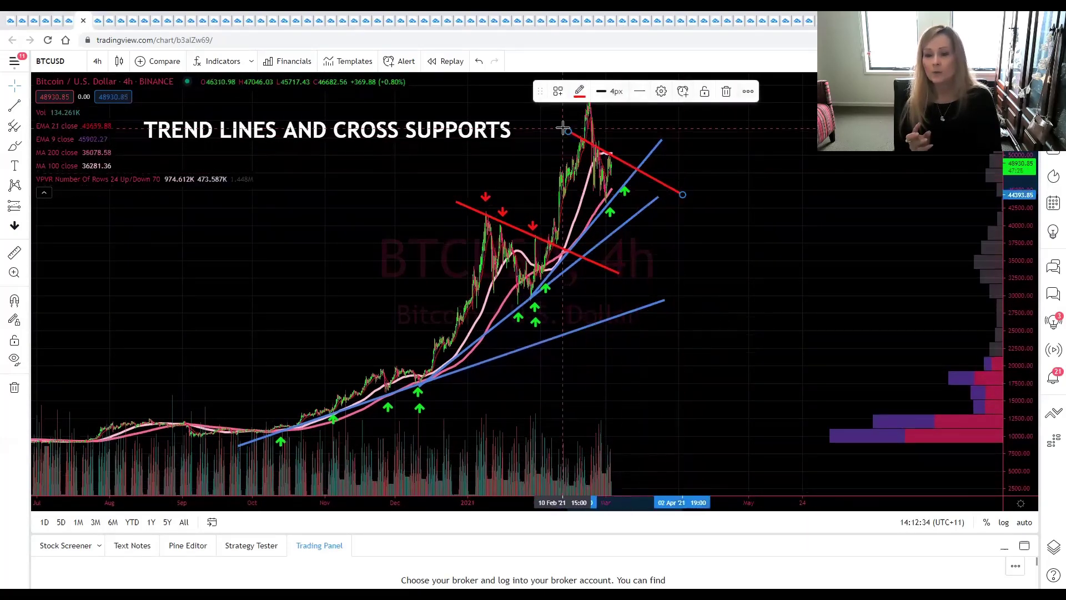
pyautogui.moveTo(568, 132); pyautogui.dragTo(564, 122)
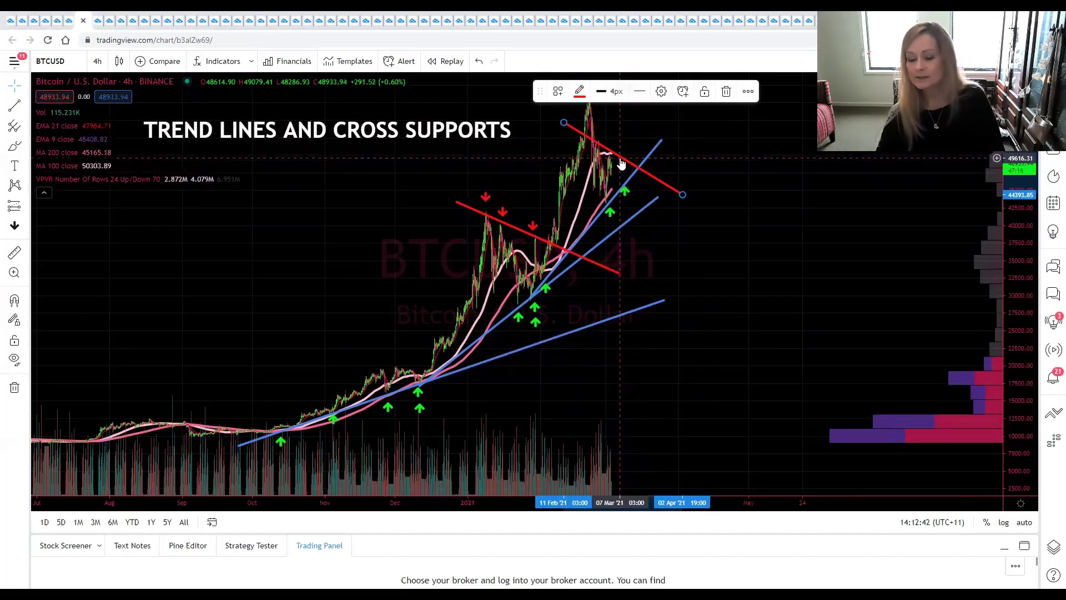
pyautogui.press('Delete')
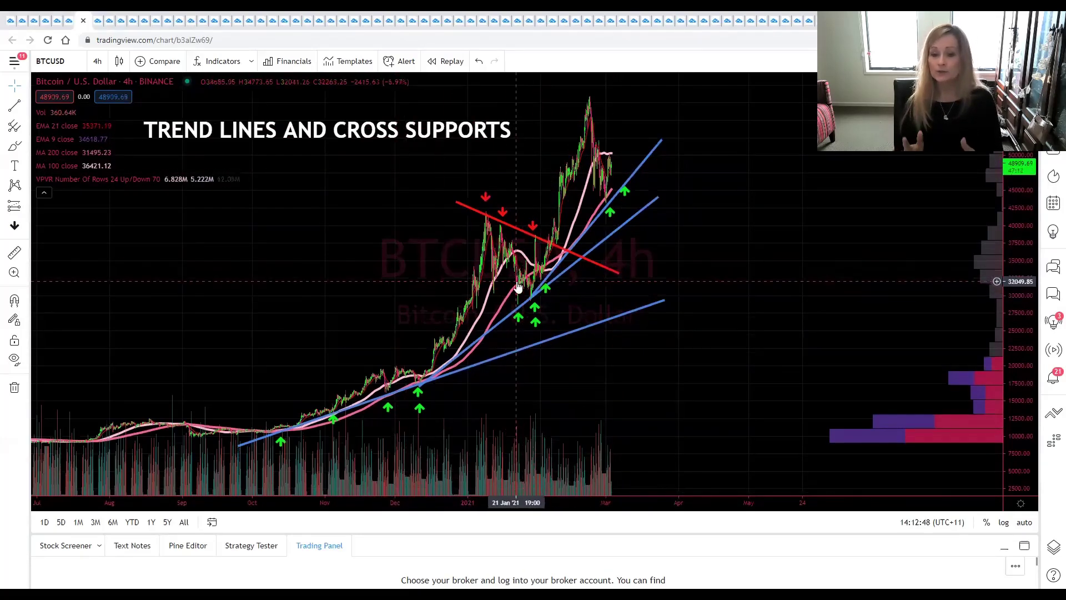
# Draw a green support line beneath the January lows, from 16 Dec '20 at 28963.85 to 23 Feb '21 at 27381.29
pyautogui.click(15, 105)
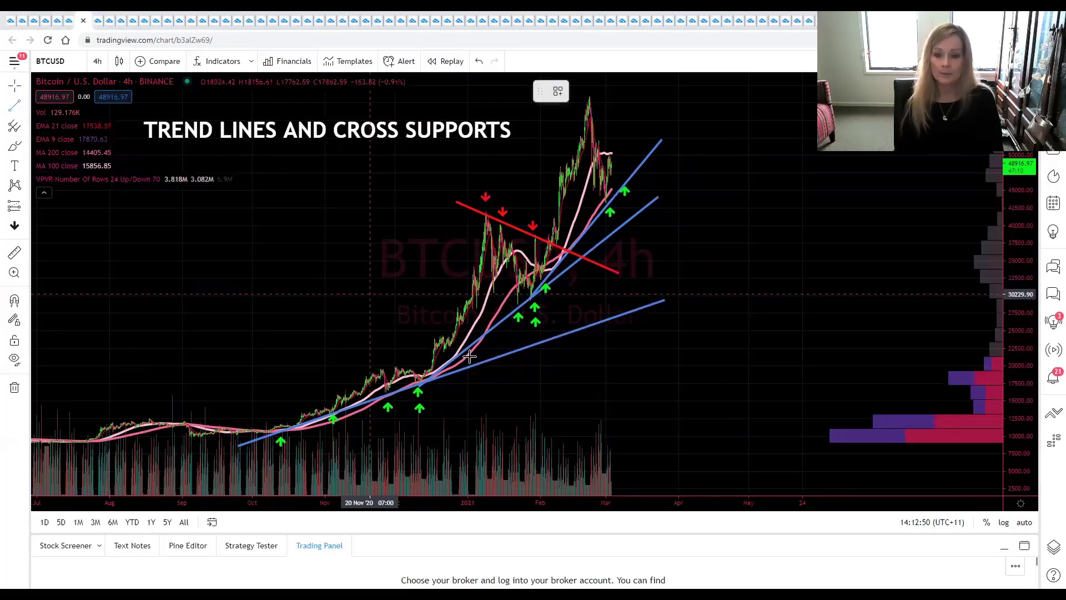
pyautogui.click(432, 302)
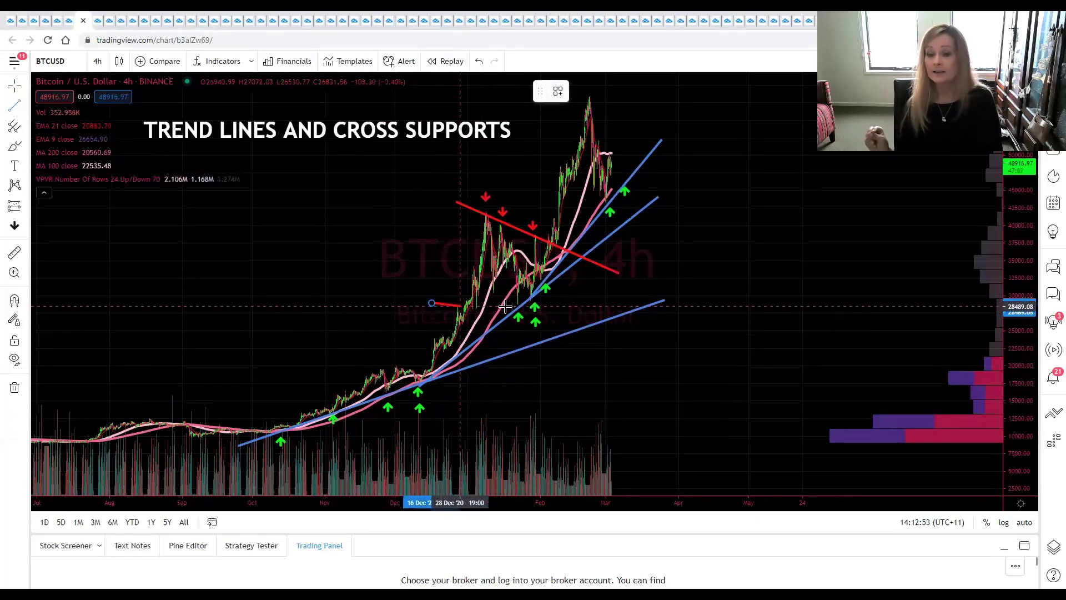
pyautogui.click(592, 313)
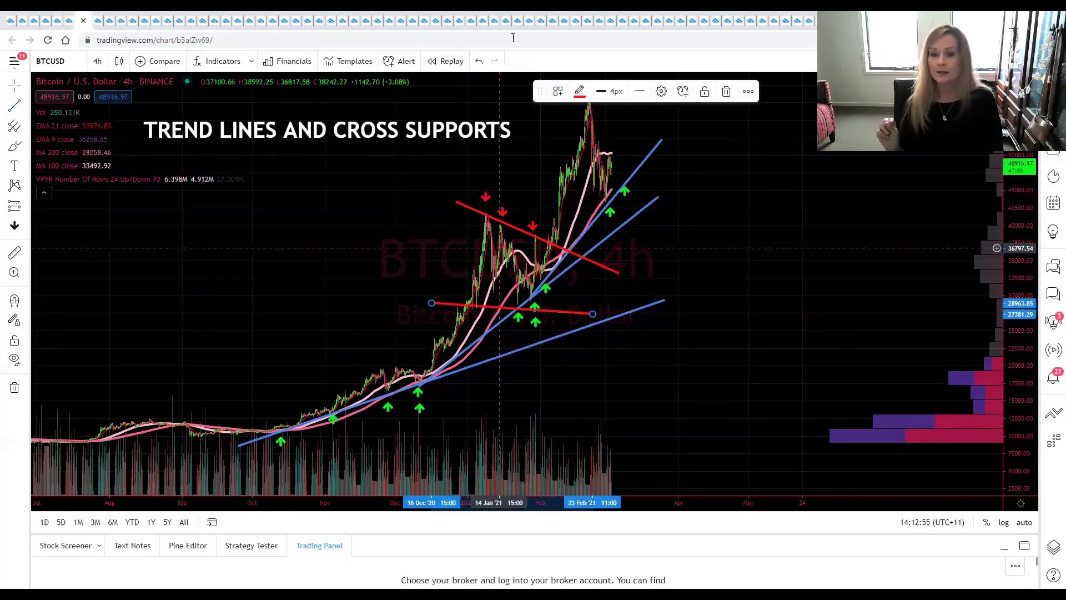
pyautogui.click(580, 92)
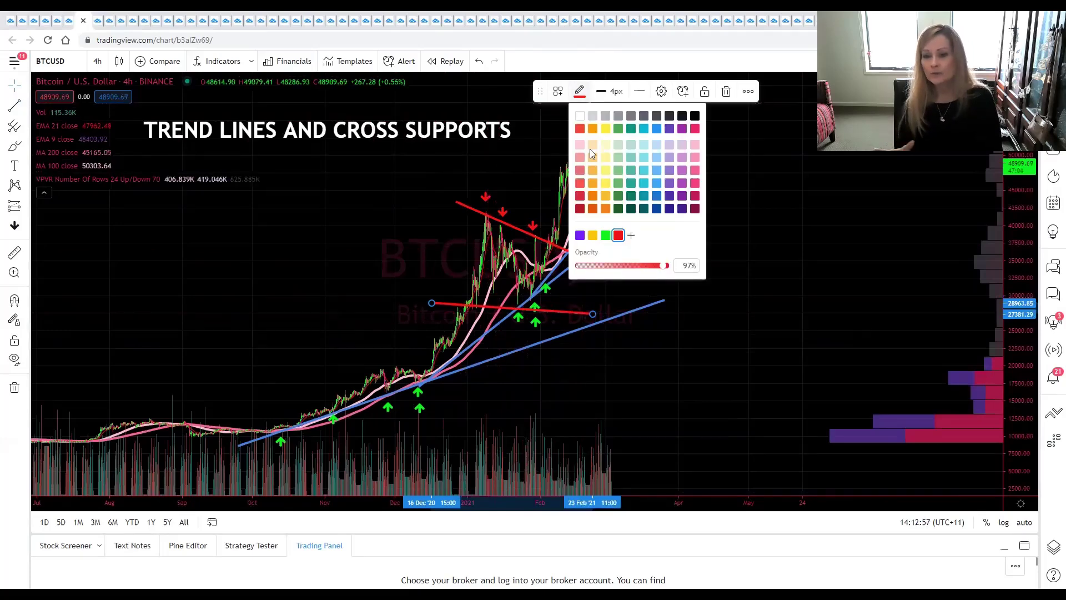
pyautogui.click(604, 235)
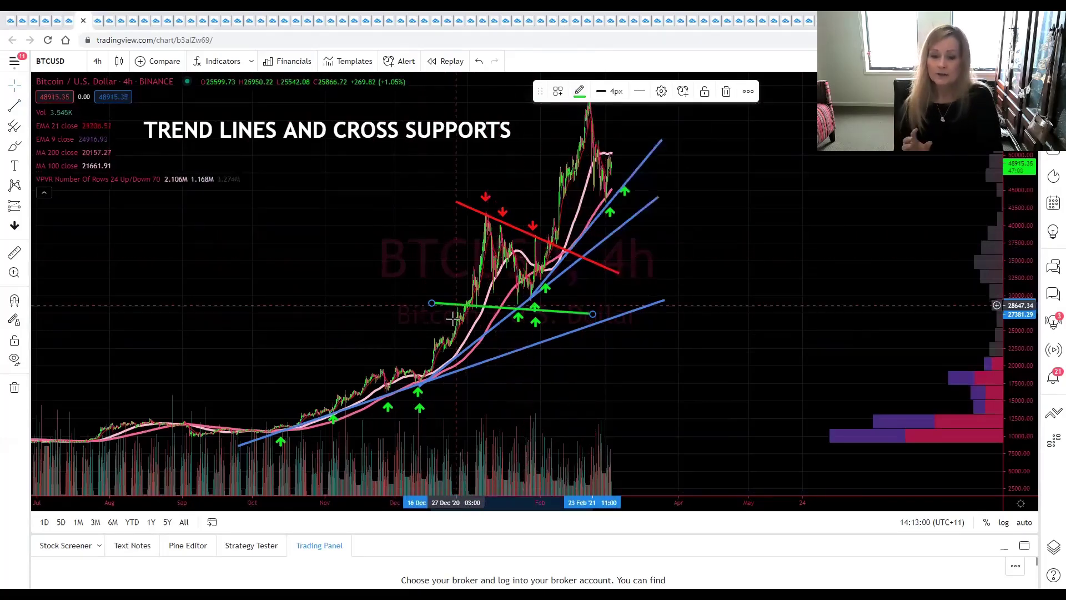
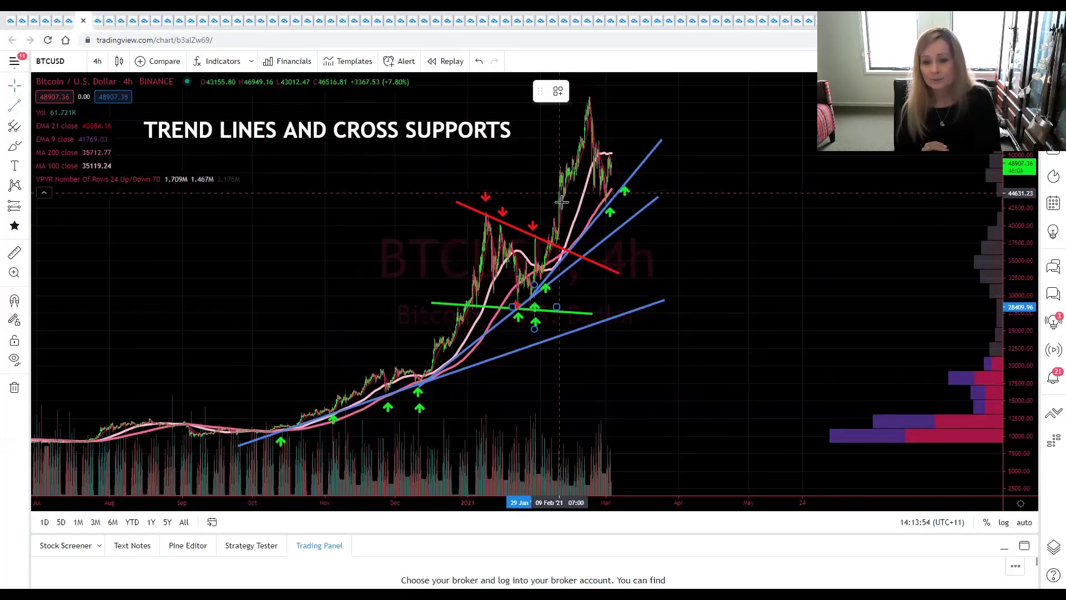
# Draw a green line from 3 Feb '21 at 41466.11 to mid-April at 43681.70 and mark its second-trend-line crossing with a green star at 18 Mar
pyautogui.click(545, 215)
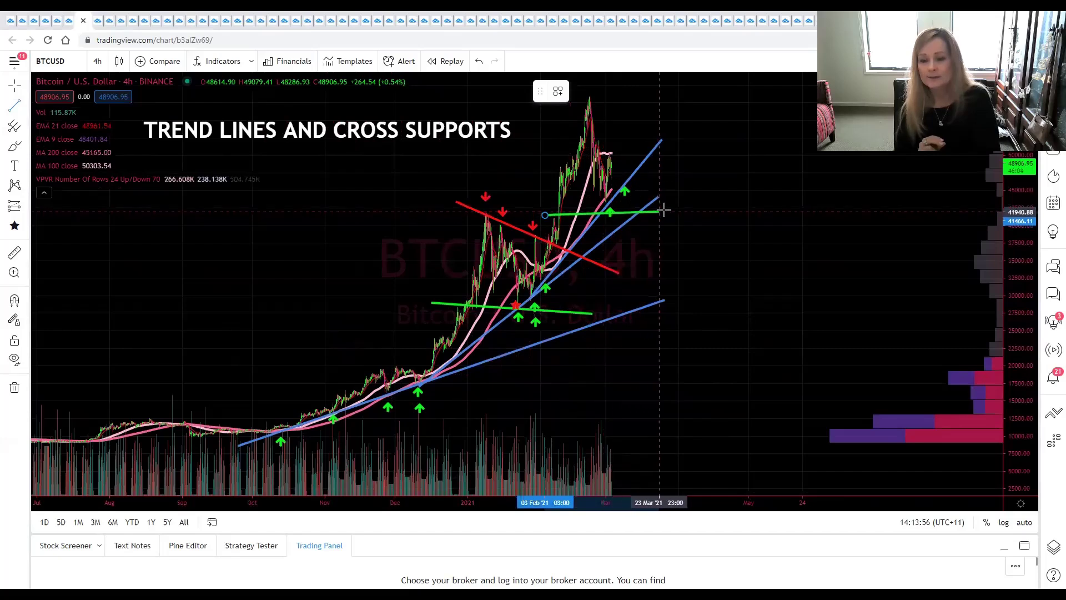
pyautogui.click(706, 199)
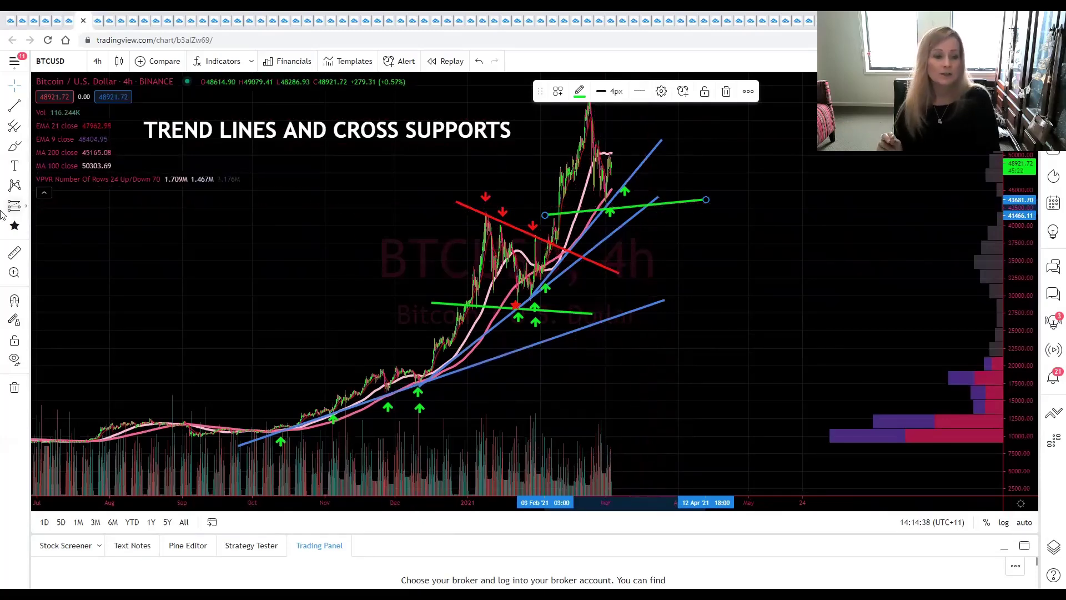
pyautogui.click(14, 225)
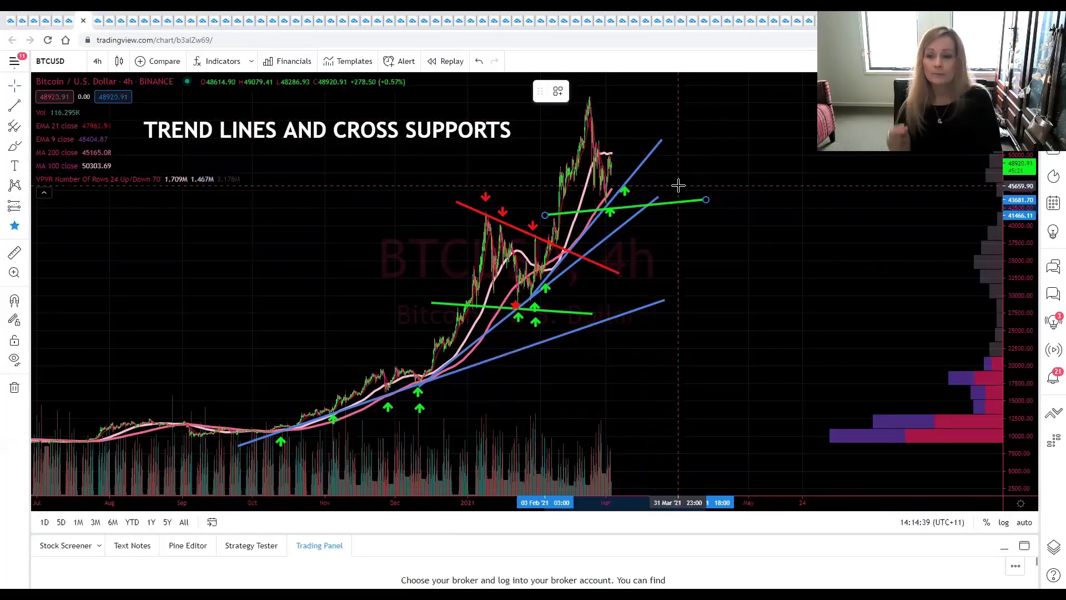
pyautogui.click(647, 205)
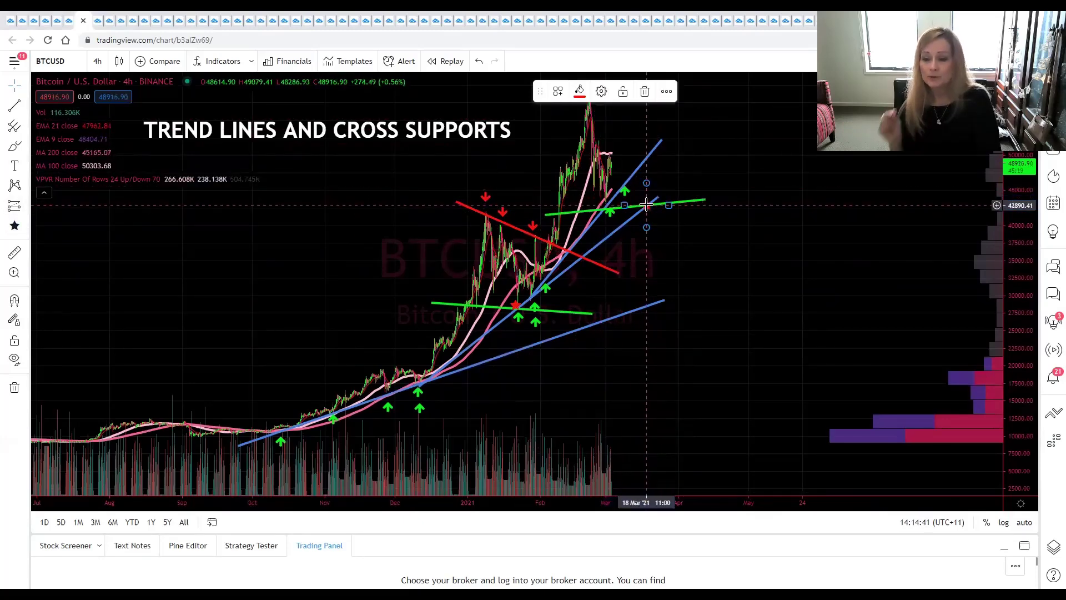
pyautogui.click(580, 92)
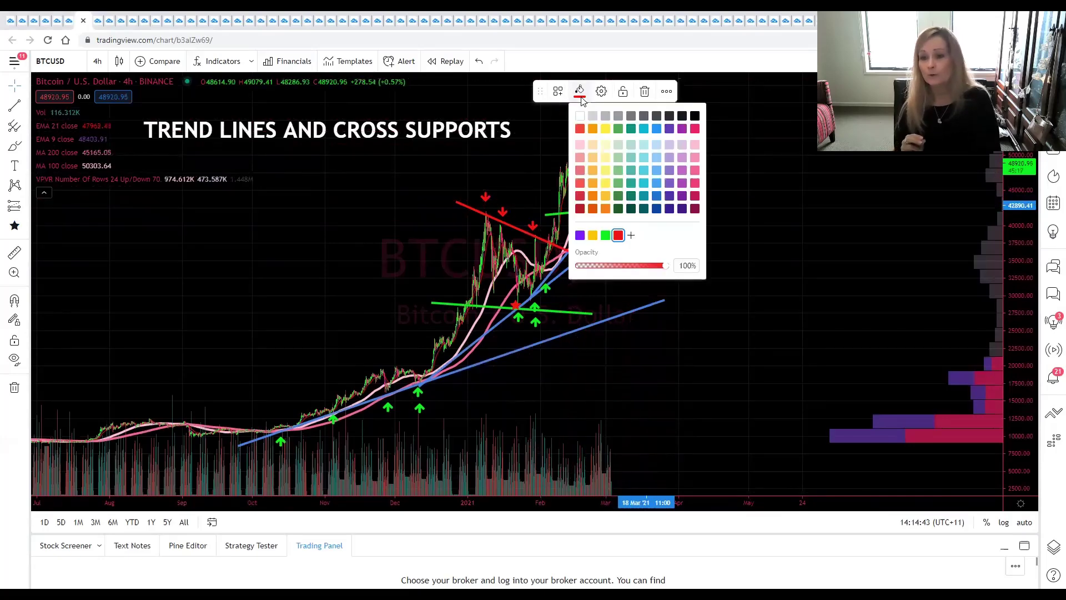
pyautogui.click(605, 235)
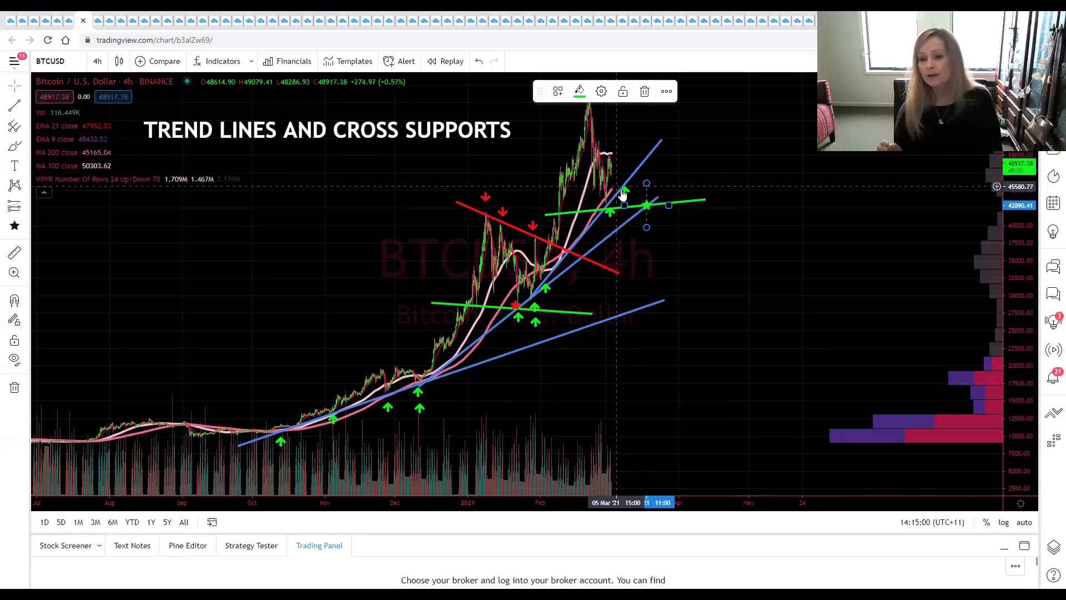
# Brush a green projected price path from the latest price down to the third trend line, up to a new peak and down to the green star
pyautogui.click(15, 146)
pyautogui.moveTo(607, 159)
pyautogui.mouseDown()
pyautogui.moveTo(622, 181)
pyautogui.moveTo(638, 122)
pyautogui.moveTo(649, 199)
pyautogui.mouseUp()
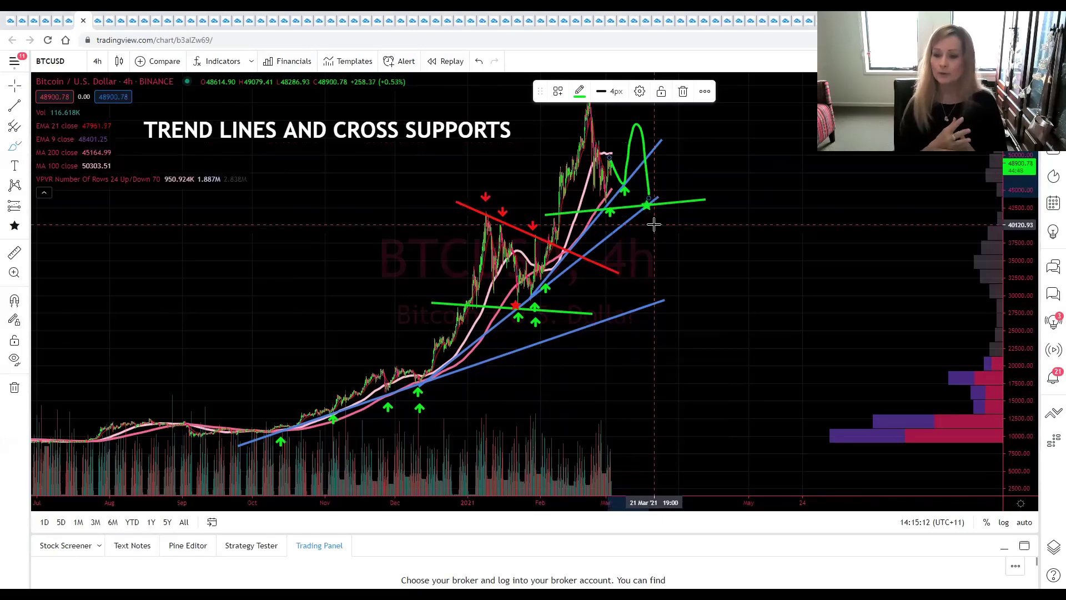